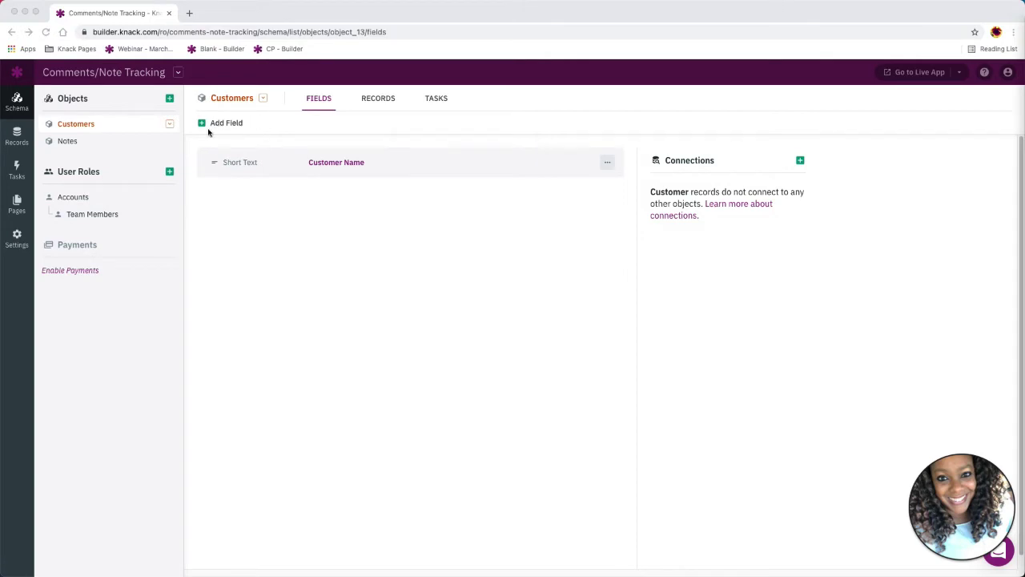
- Review the Notes and Team Members fields, ending on Notes' Date and Note/Comment fields
left_click(82, 143)
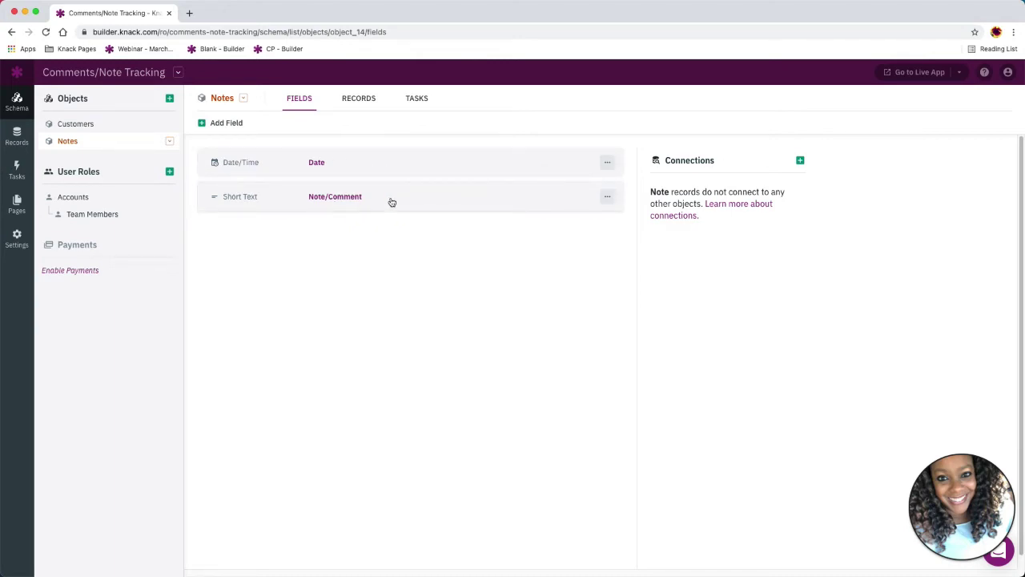
left_click(107, 215)
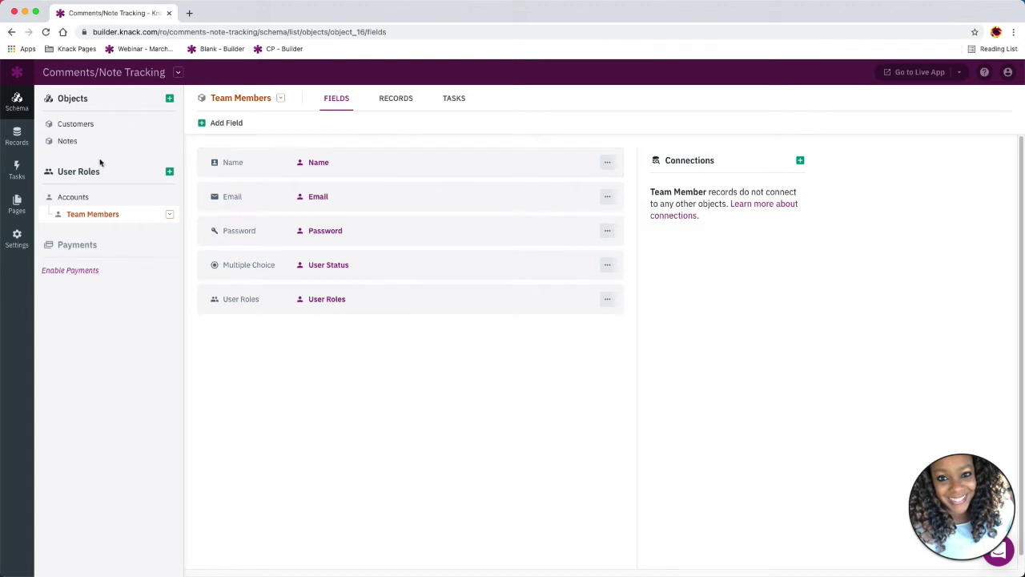
left_click(68, 141)
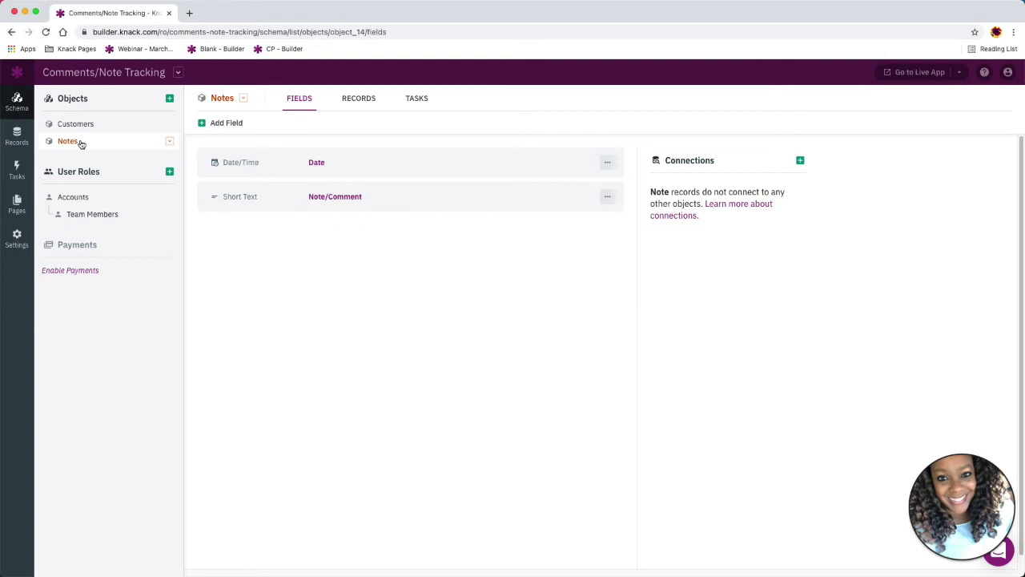
- Add a Customers connection to Notes: one customer per note, many notes per customer
left_click(800, 161)
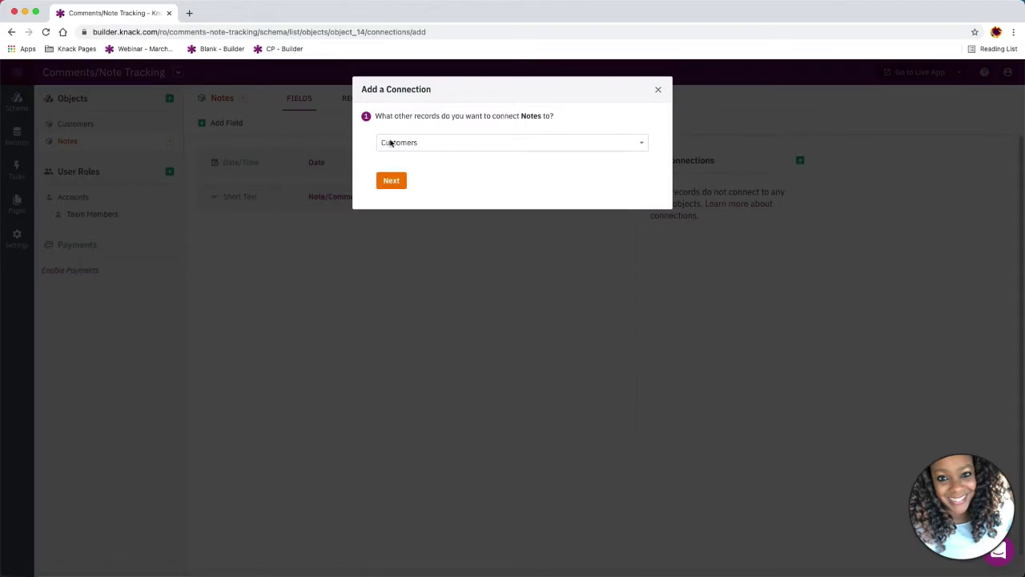
left_click(390, 181)
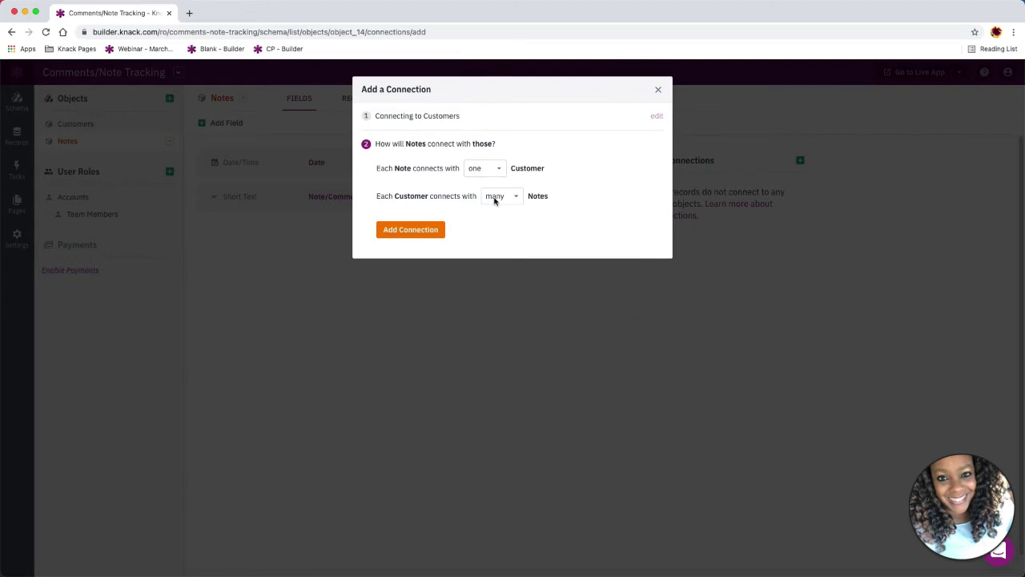
left_click(401, 233)
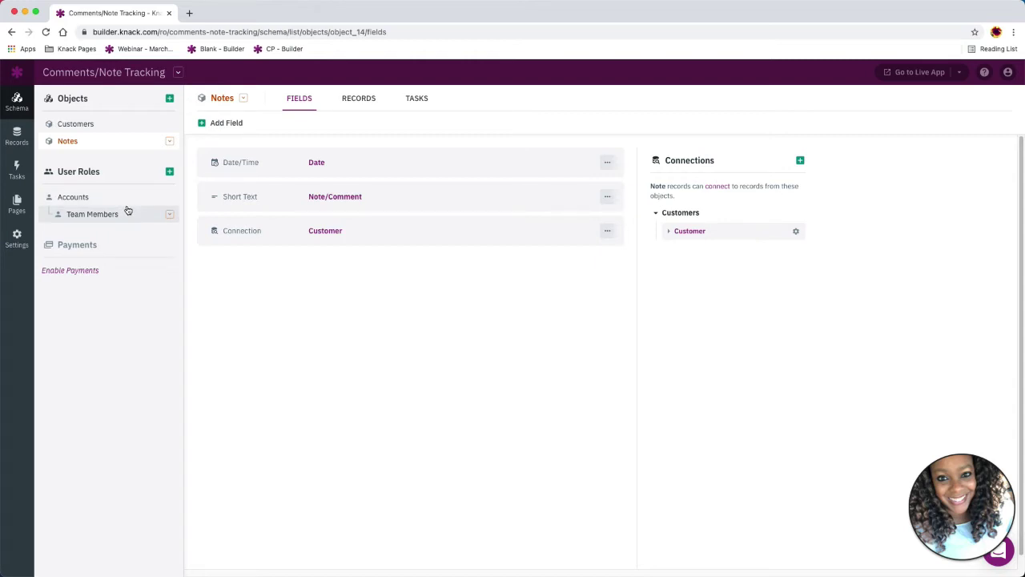
- Add a Team Members connection to Notes: one team member per note, many notes each
left_click(800, 162)
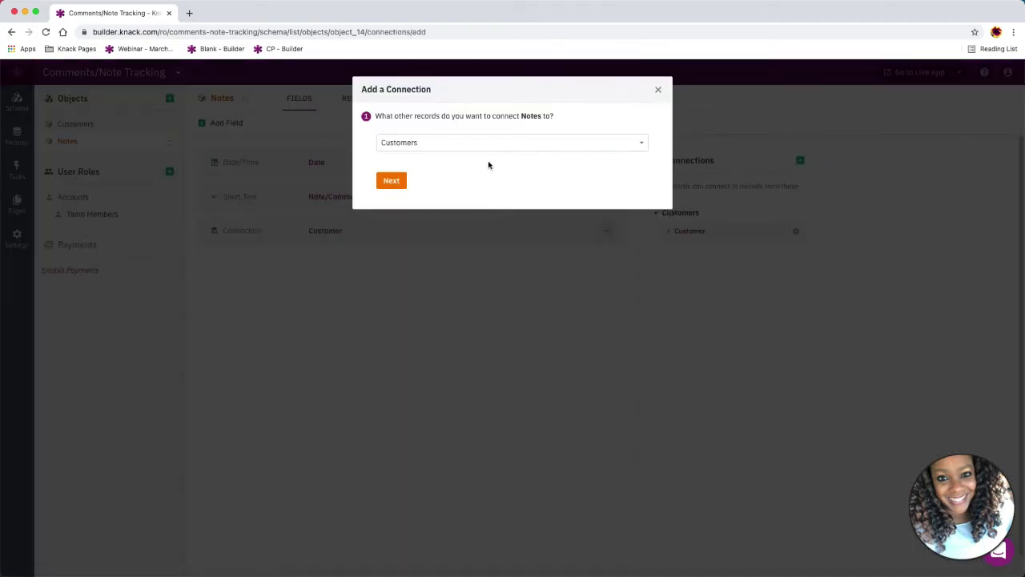
left_click(435, 145)
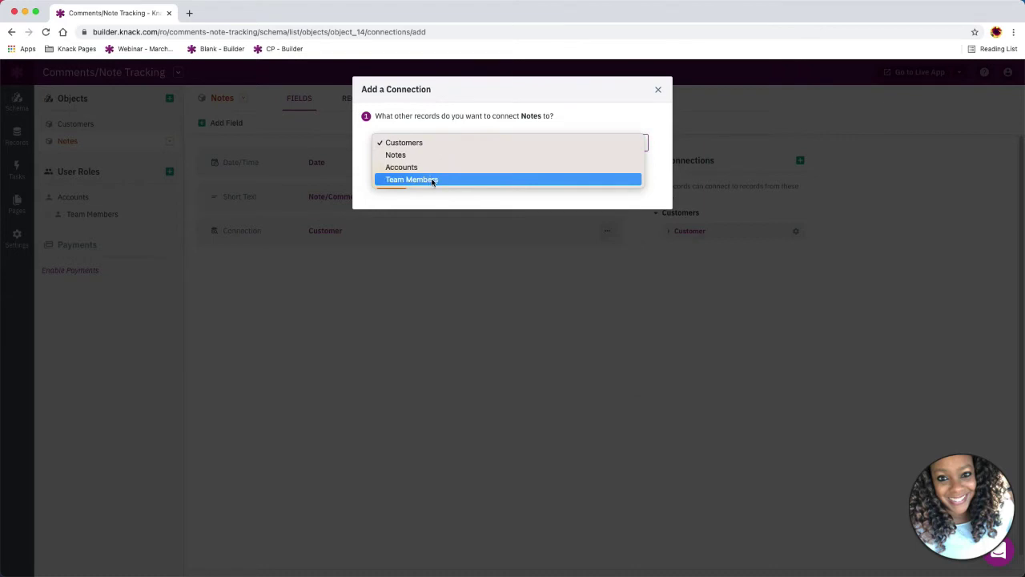
left_click(432, 179)
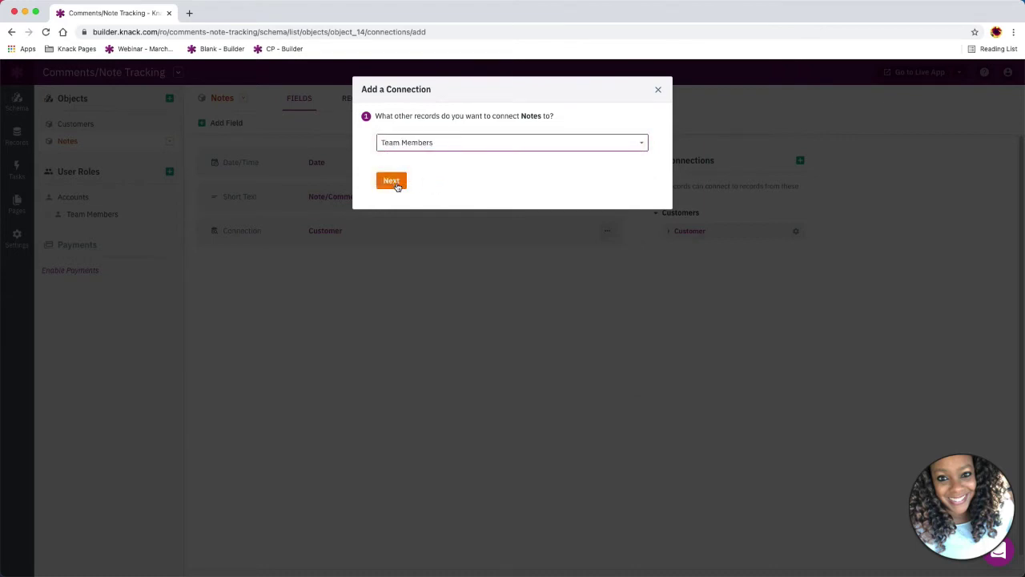
left_click(393, 182)
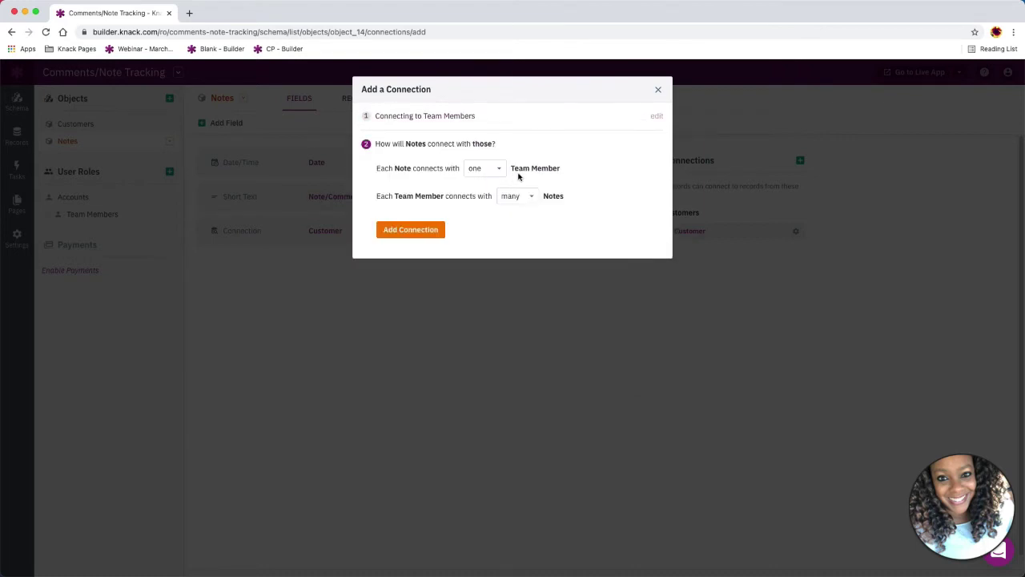
left_click(420, 230)
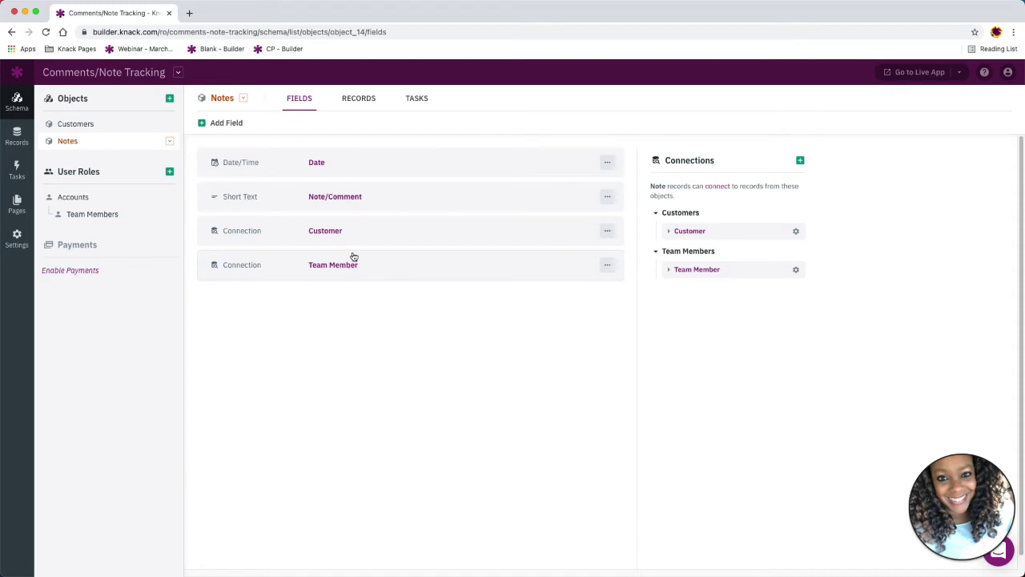
- Start a new login page restricted to the Team Members user role
left_click(17, 203)
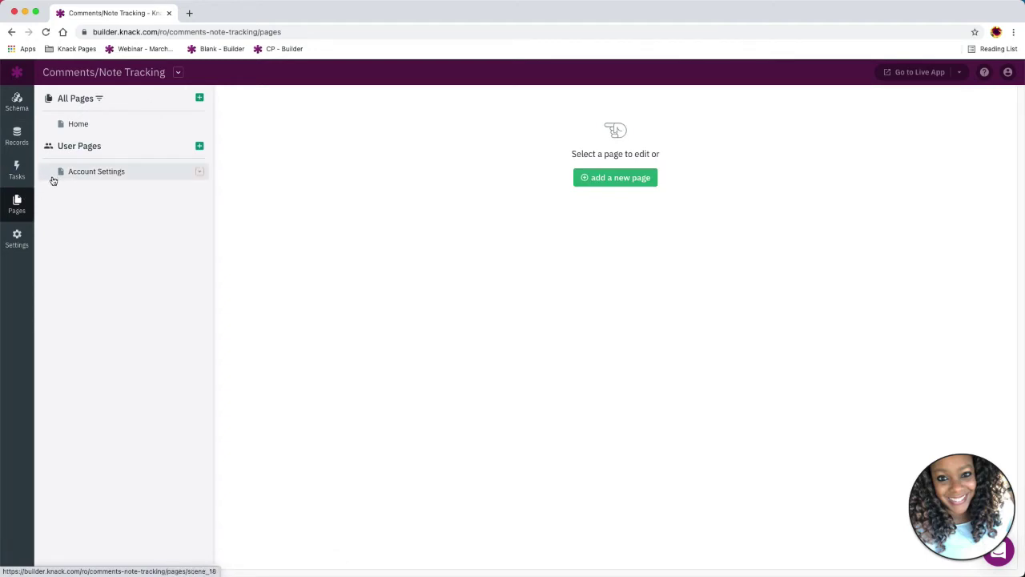
left_click(199, 99)
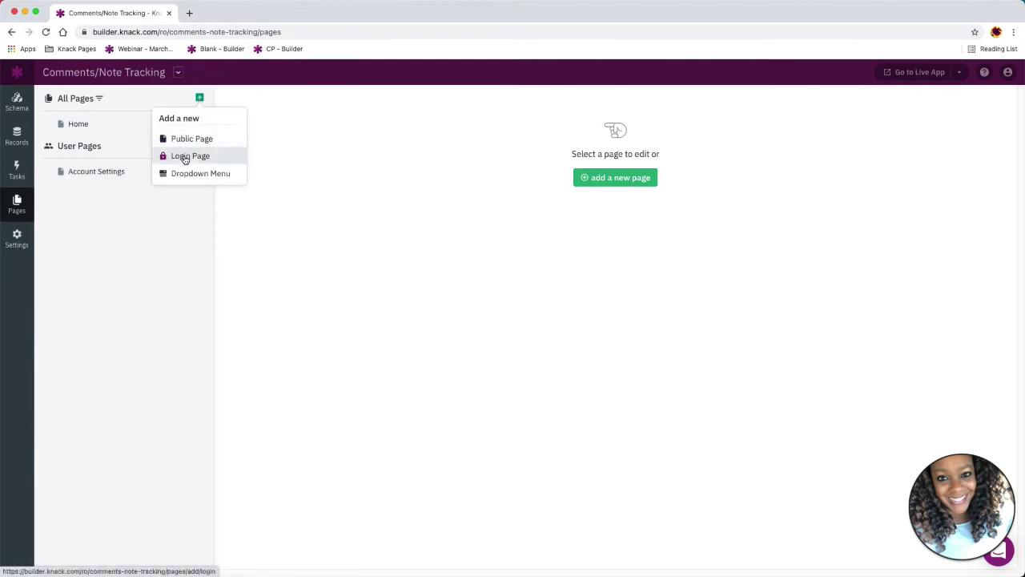
left_click(185, 157)
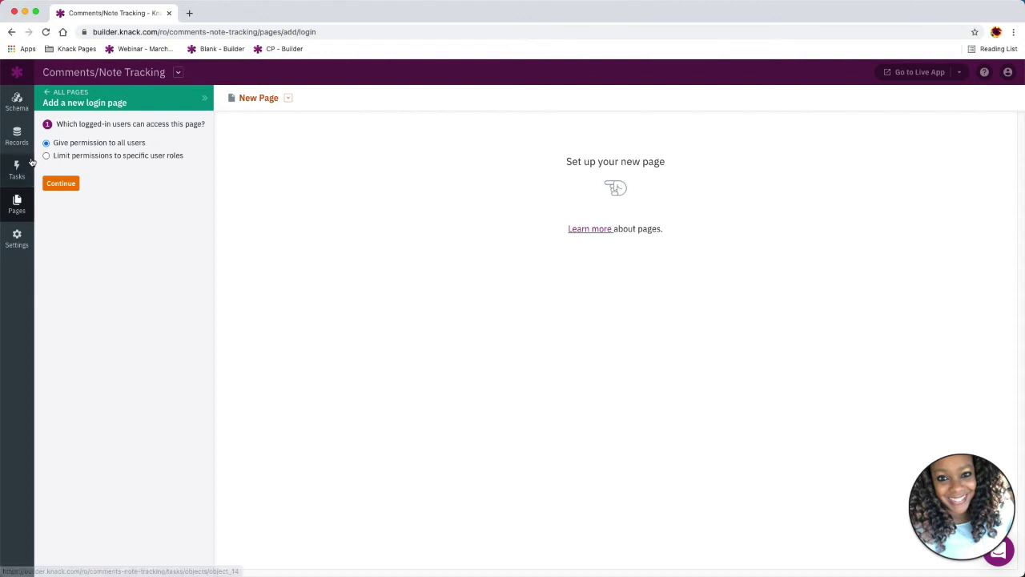
left_click(46, 157)
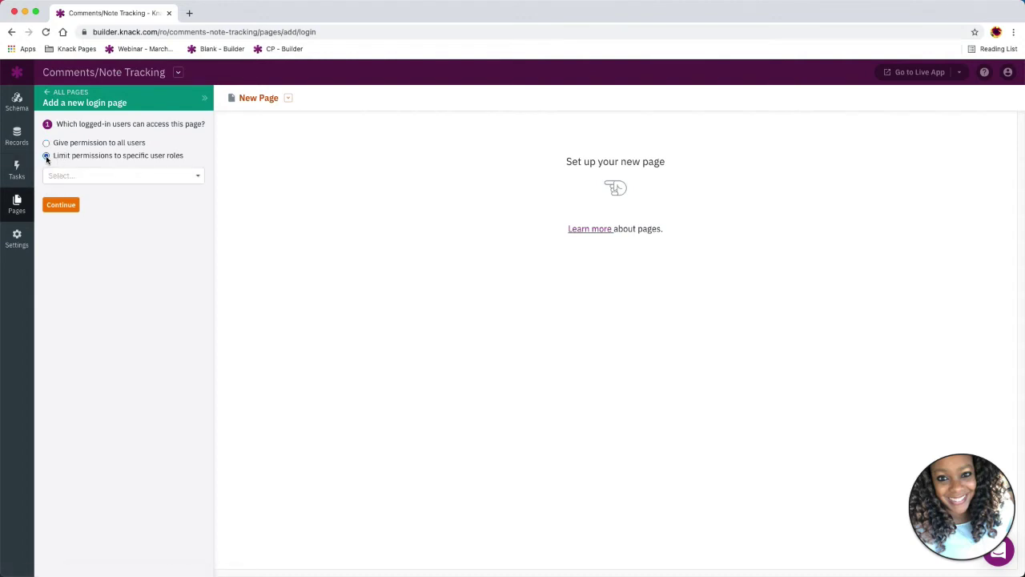
left_click(62, 173)
left_click(69, 196)
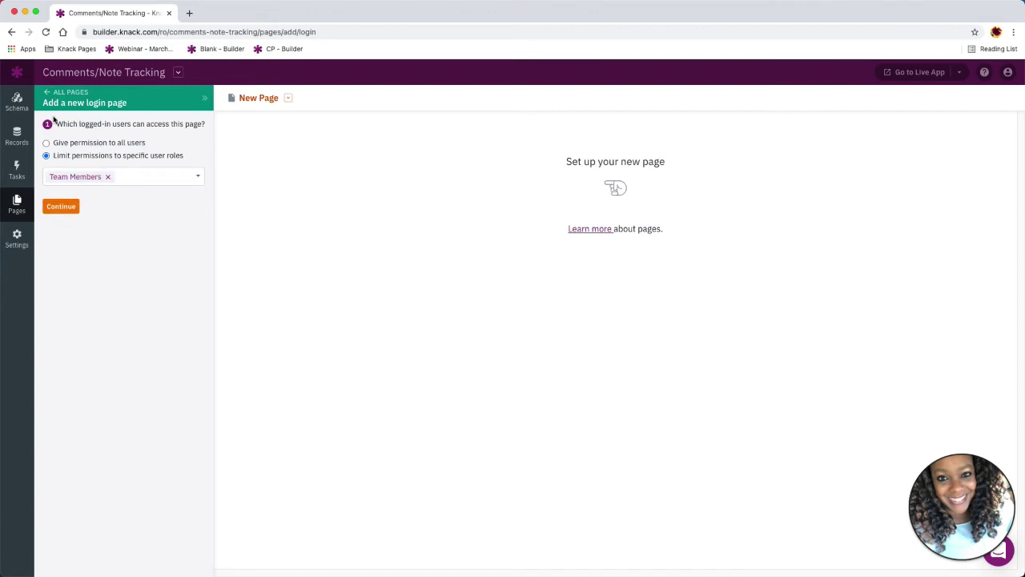
left_click(64, 210)
- Name the login page 'Team Member Dashboard' and create it
double_click(78, 185)
triple_click(77, 185)
type("Team")
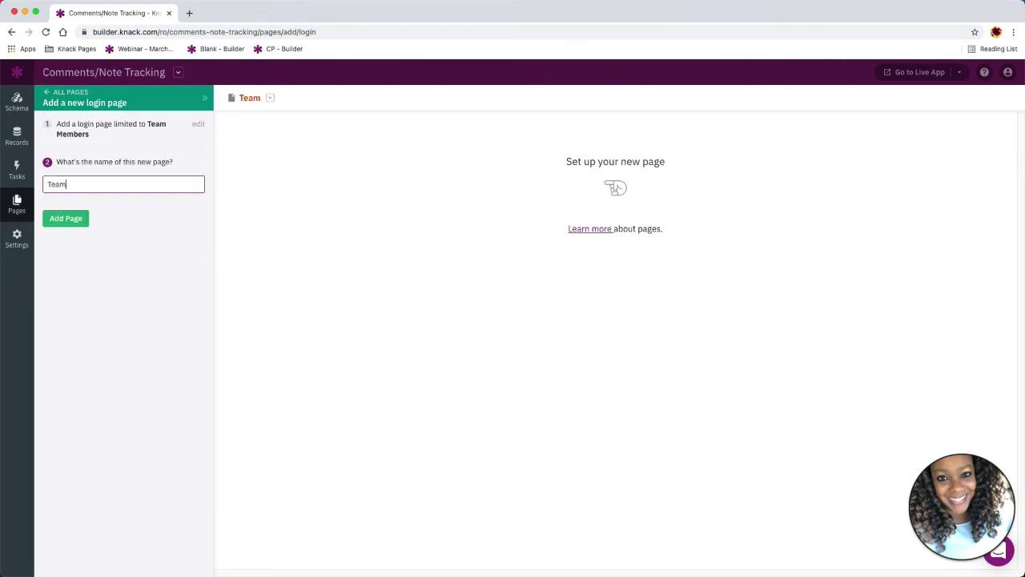
type(" Member Dashboard")
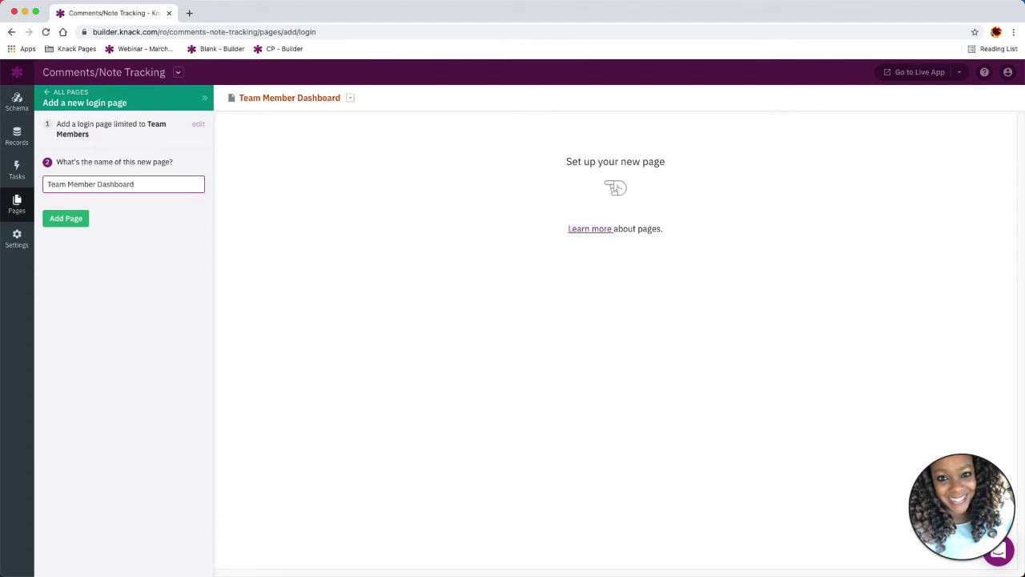
left_click(75, 219)
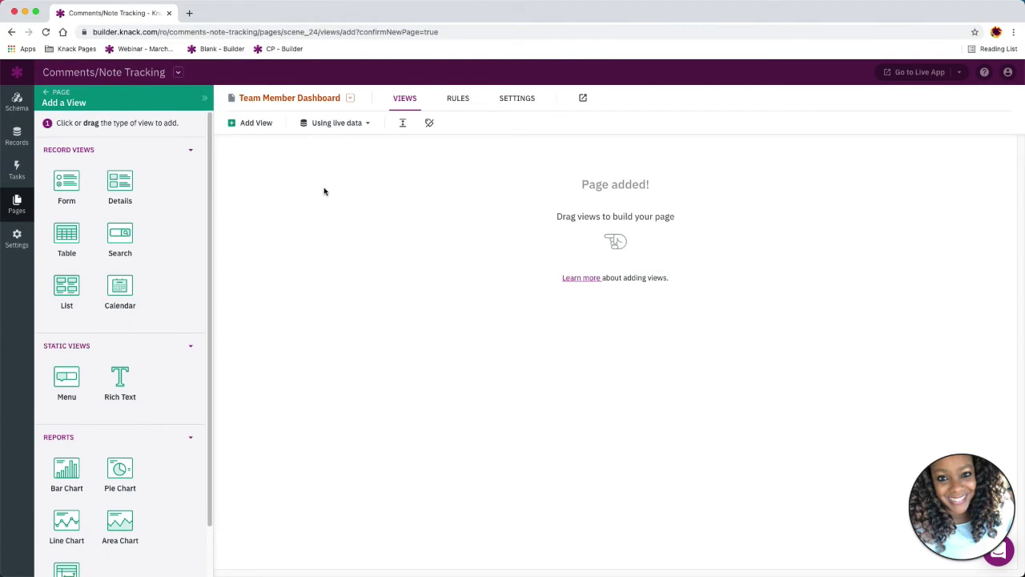
- Add a Customers table with Customer Details links and no edit links to the dashboard
scroll(64, 265, "down", 1)
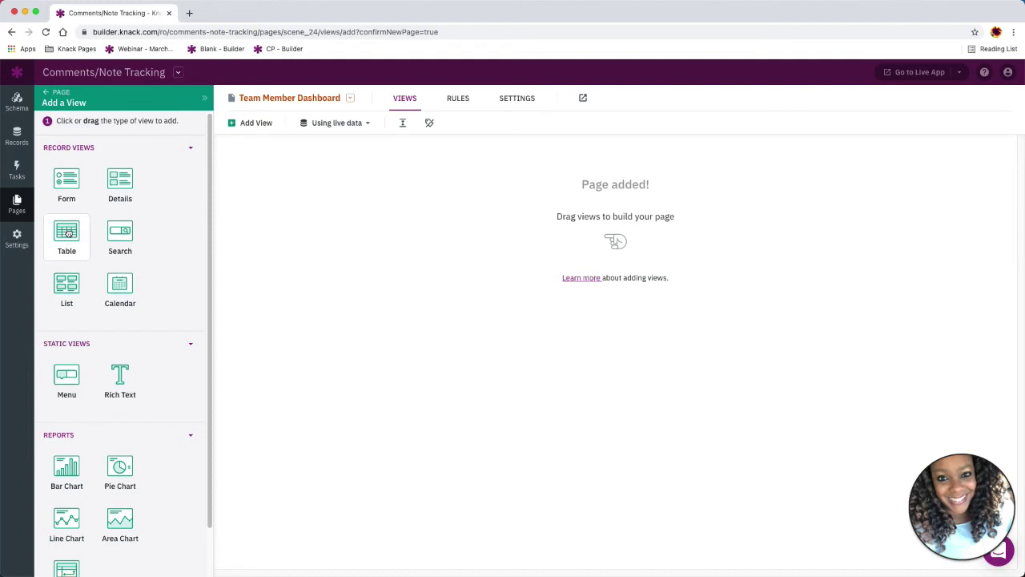
left_click(68, 233)
left_click(78, 174)
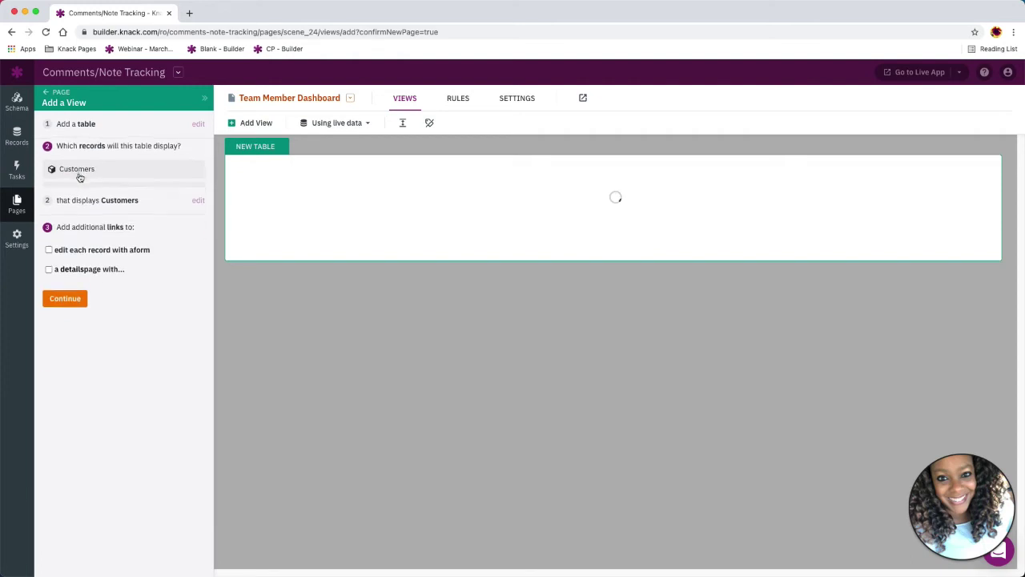
left_click(49, 202)
left_click(49, 222)
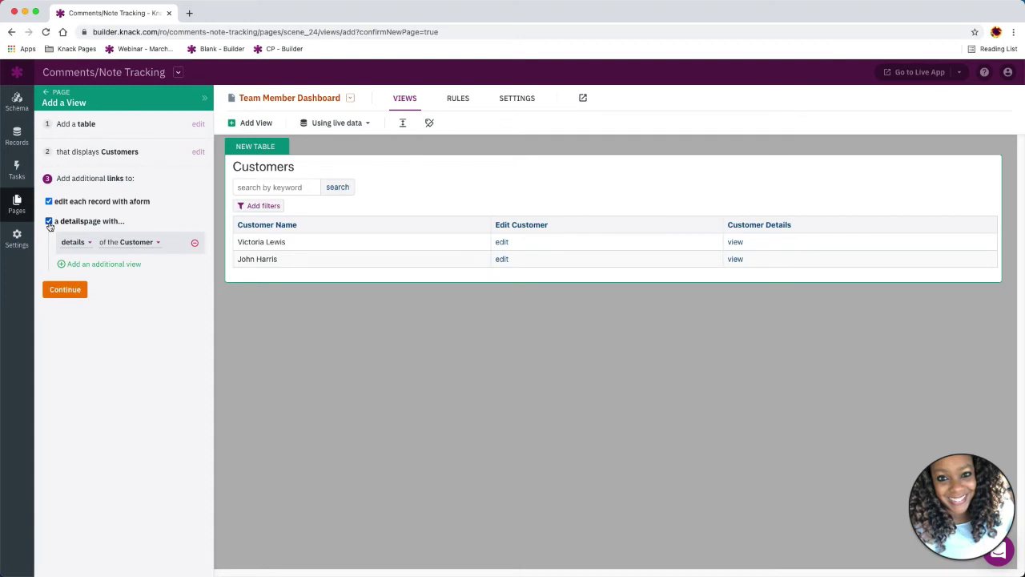
left_click(49, 201)
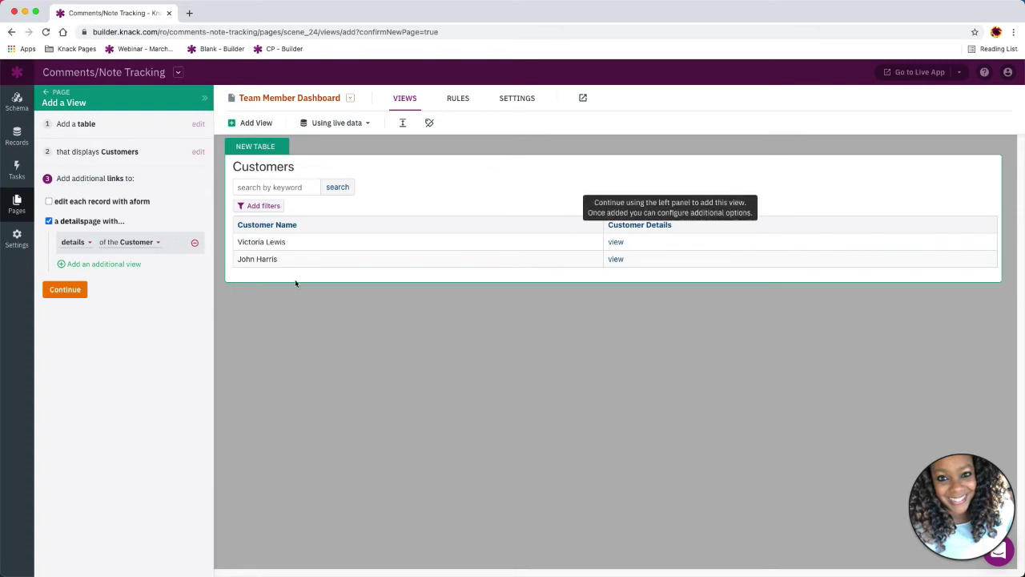
left_click(65, 290)
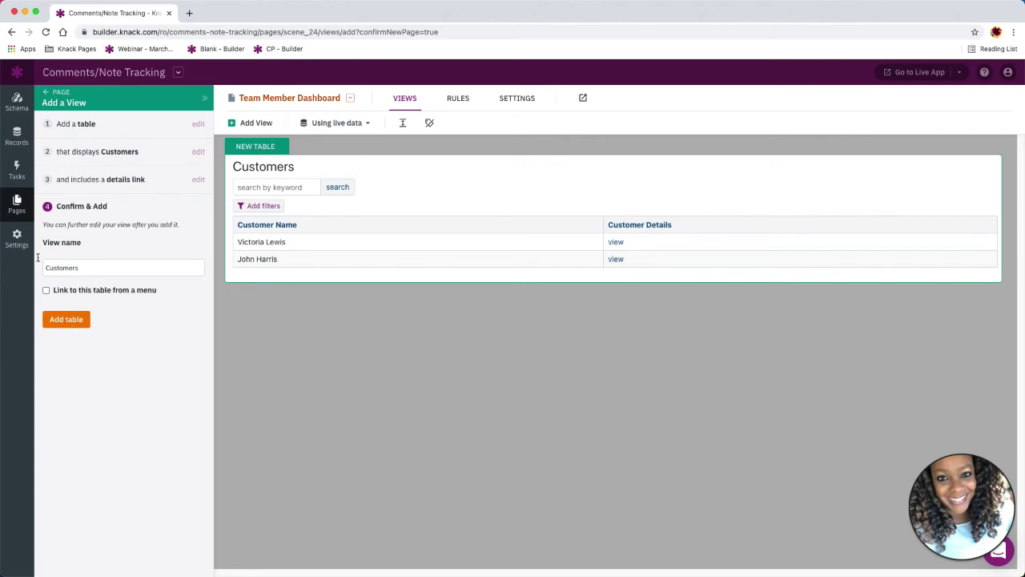
left_click(61, 323)
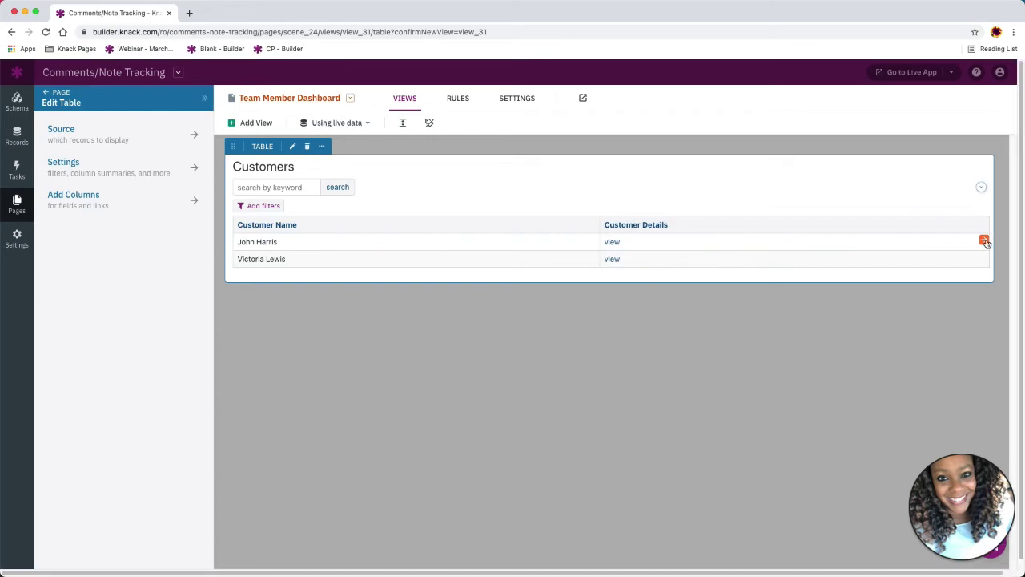
- Go back to the pages list and open the Customer Details child page
left_click(50, 93)
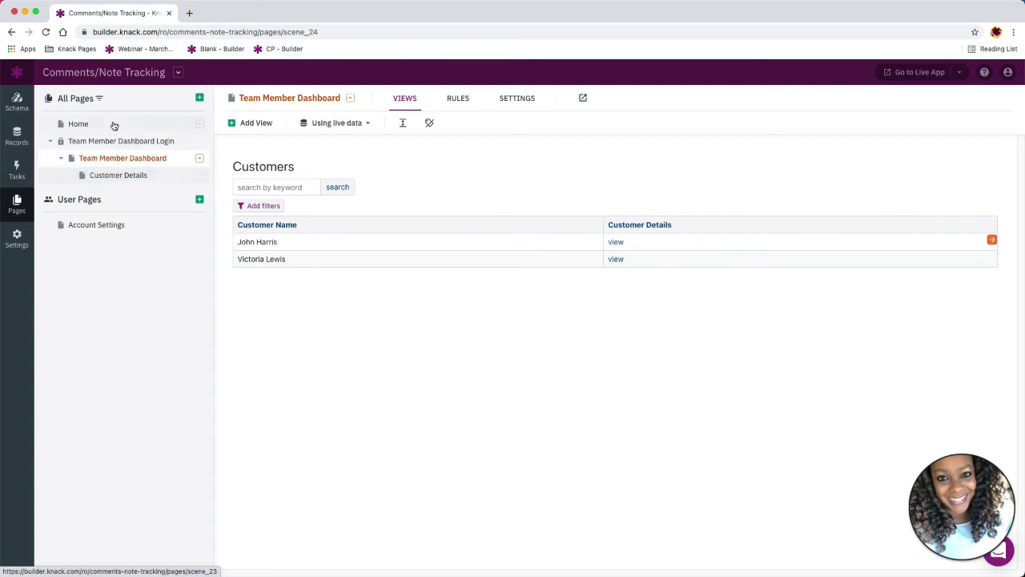
left_click(115, 176)
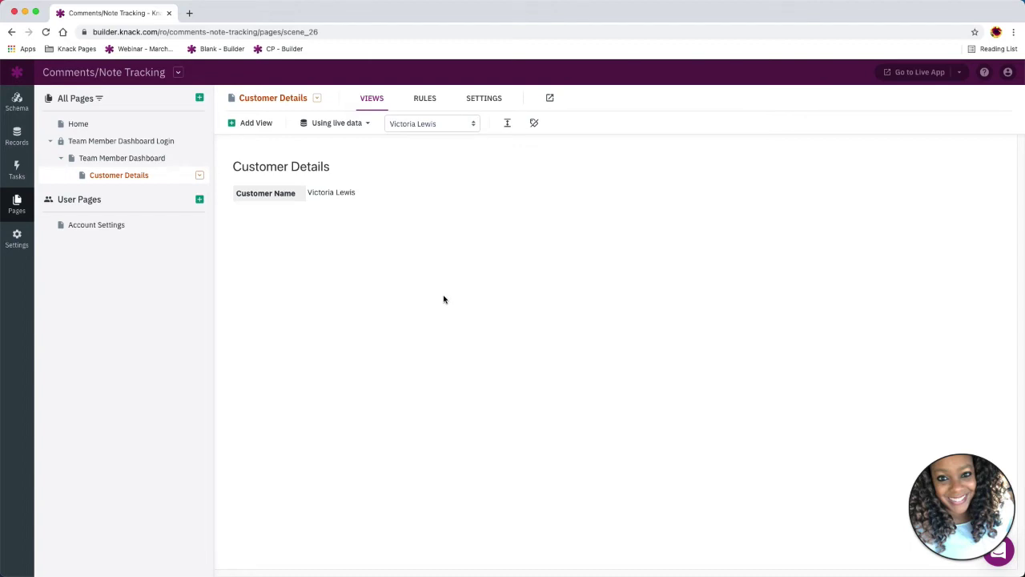
- Add a Notes table without record links, showing only this page's customer's notes
left_click(250, 125)
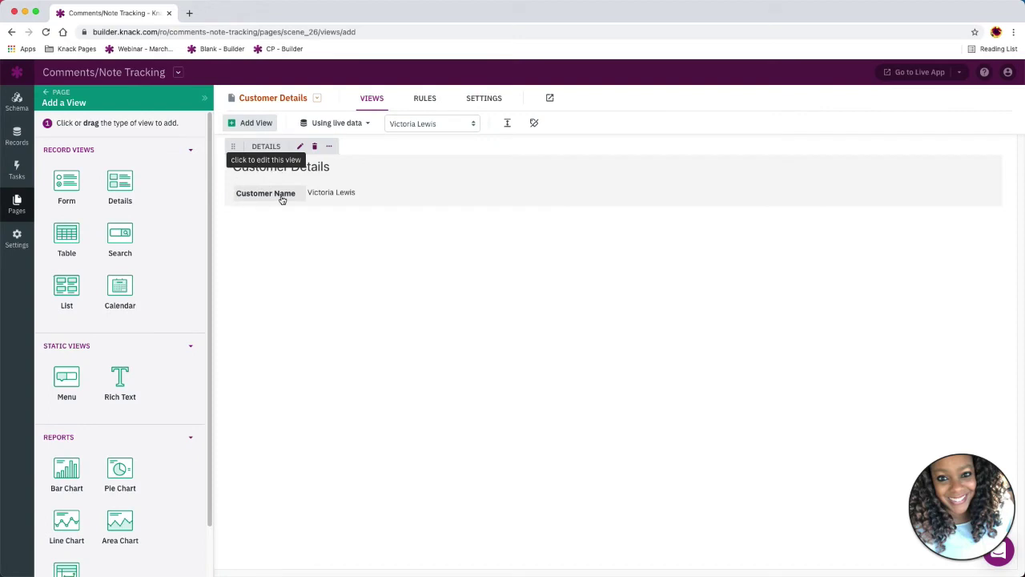
left_click(69, 243)
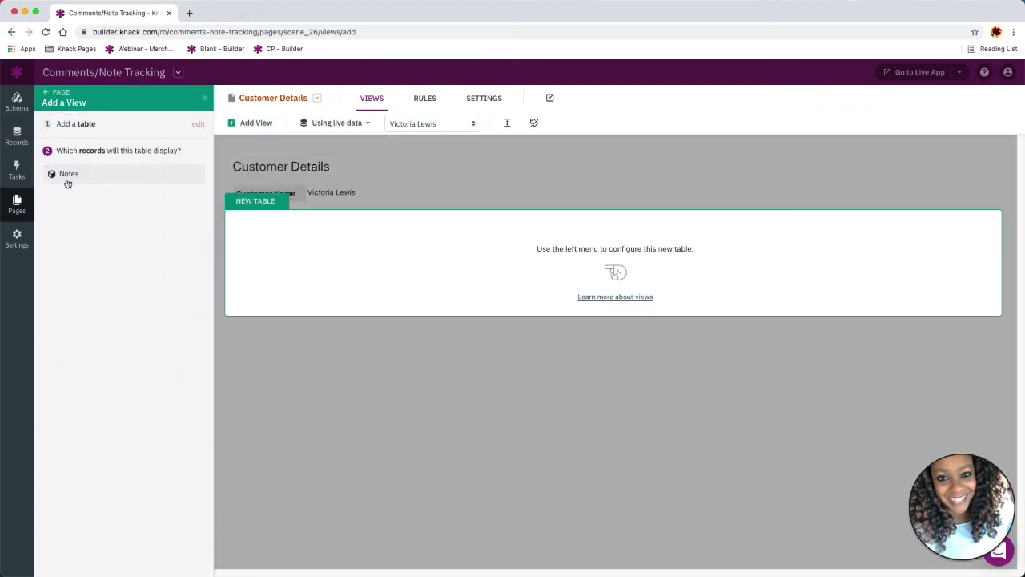
left_click(69, 176)
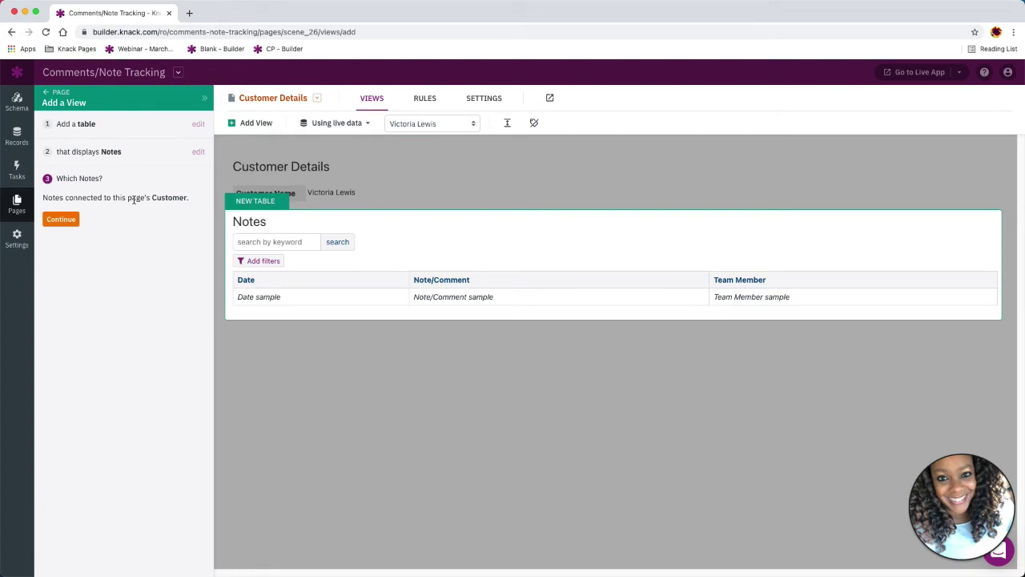
left_click(57, 220)
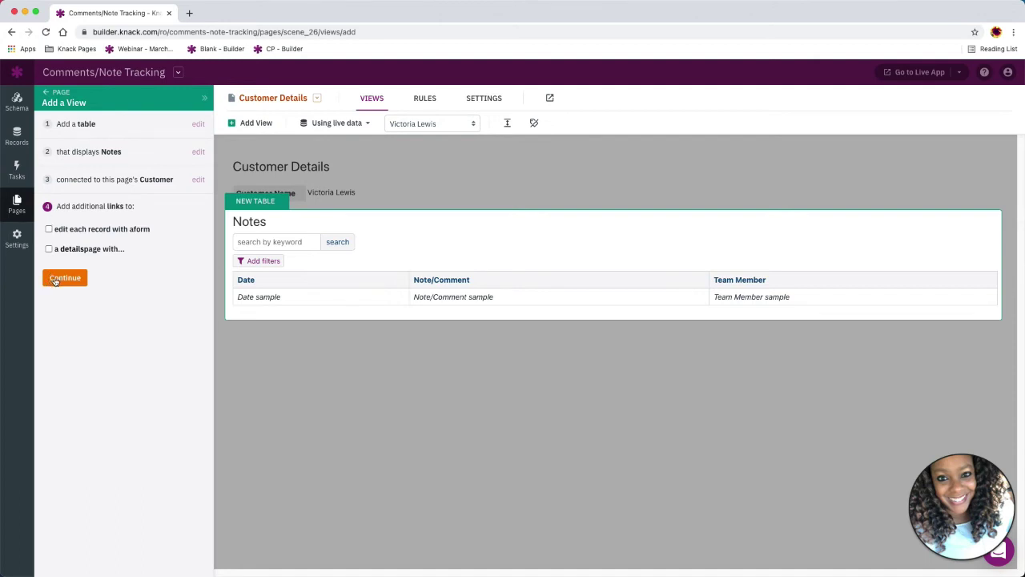
left_click(67, 276)
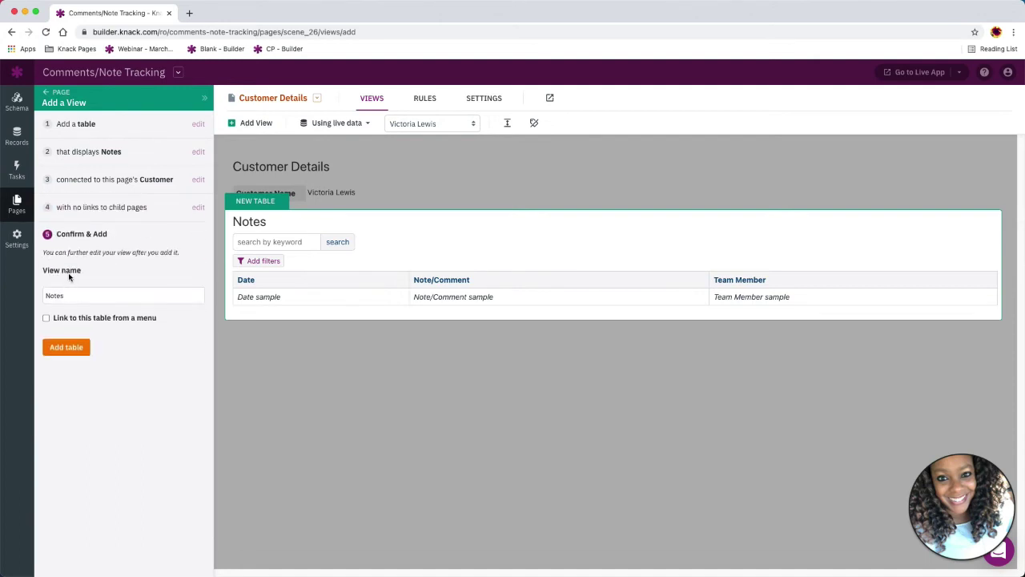
left_click(66, 348)
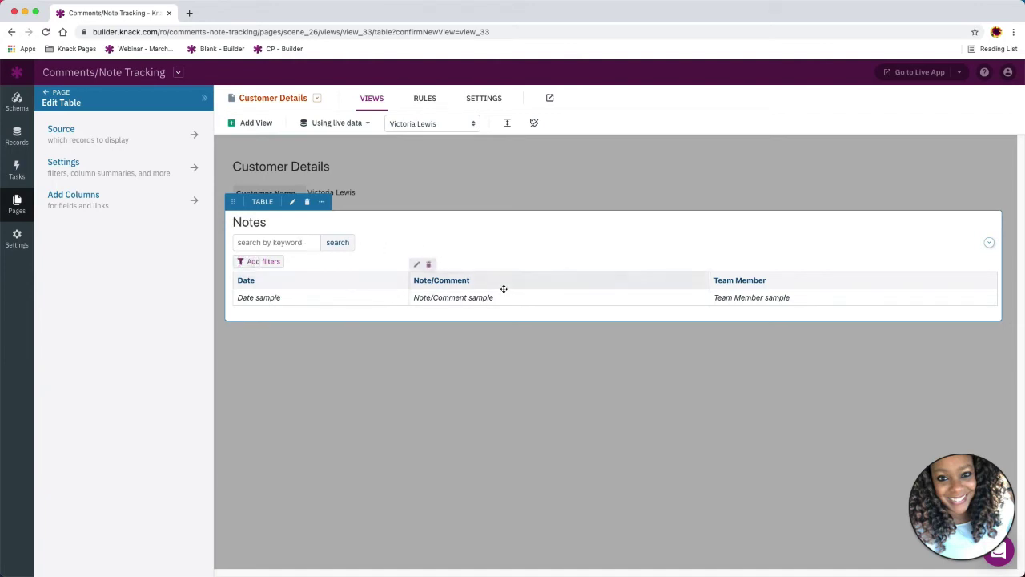
- Sort the Notes table by Date from newest to oldest and save the change
left_click(74, 136)
left_click(203, 99)
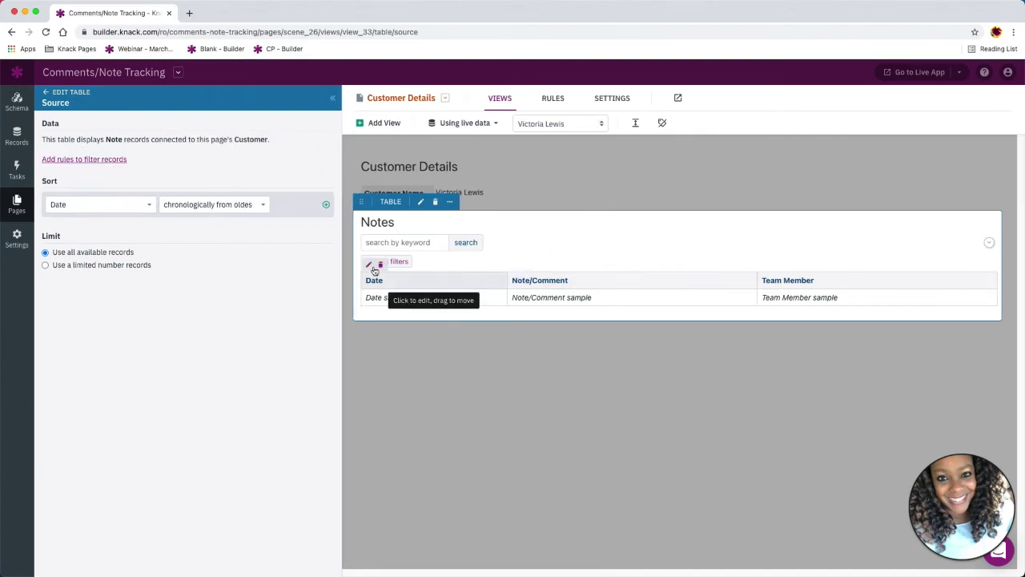
left_click(225, 207)
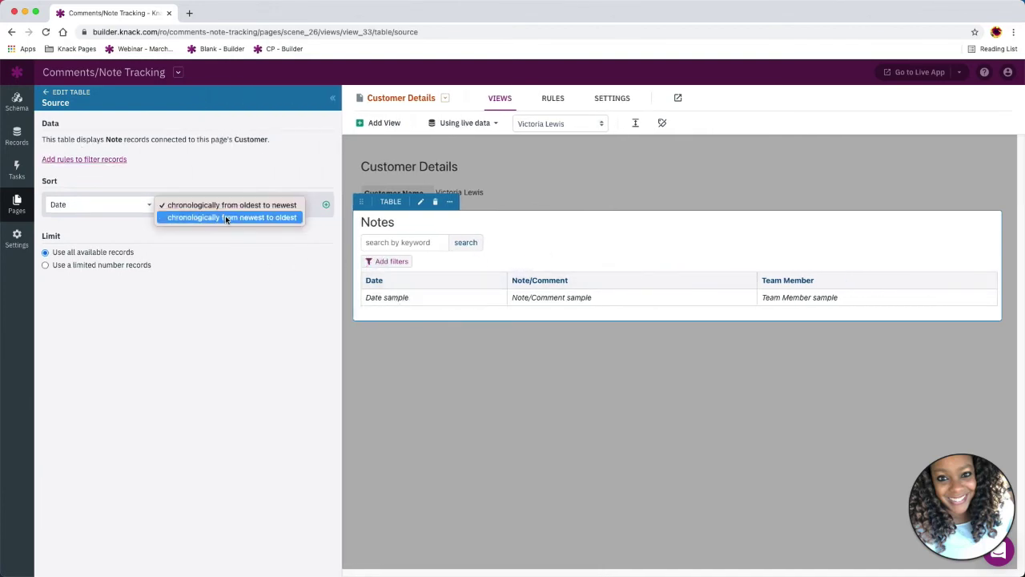
left_click(225, 216)
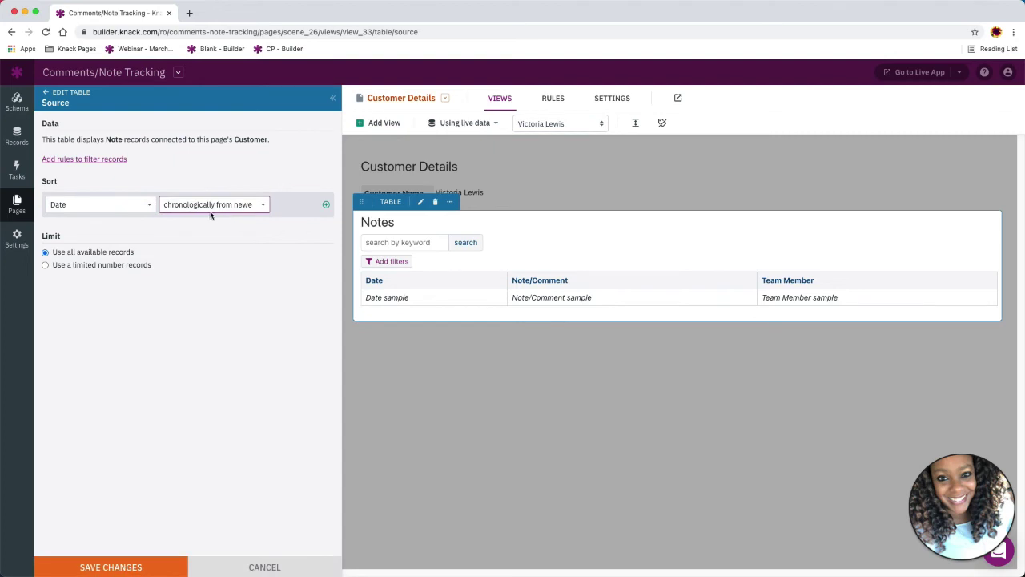
left_click(123, 204)
left_click(143, 207)
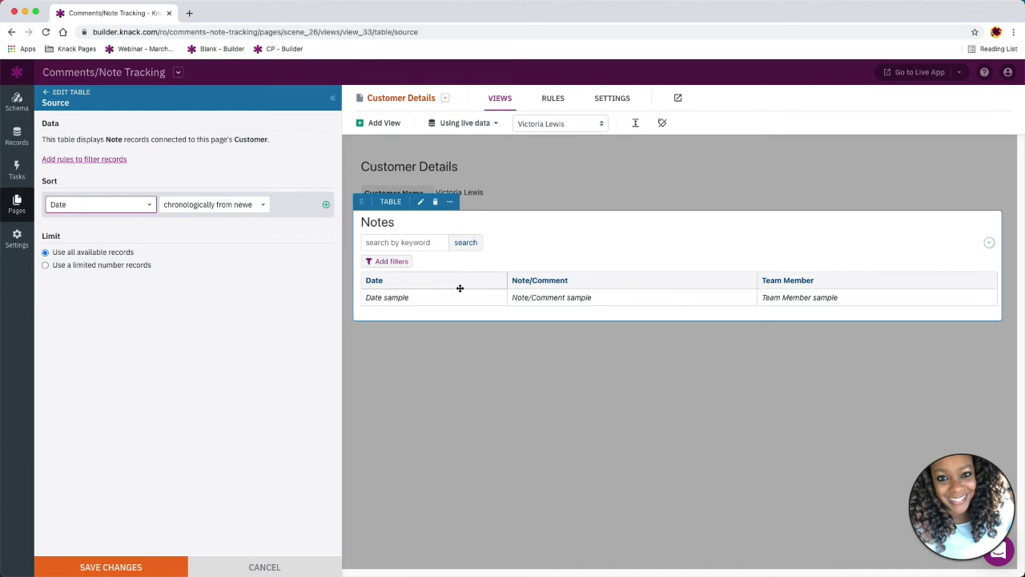
left_click(113, 566)
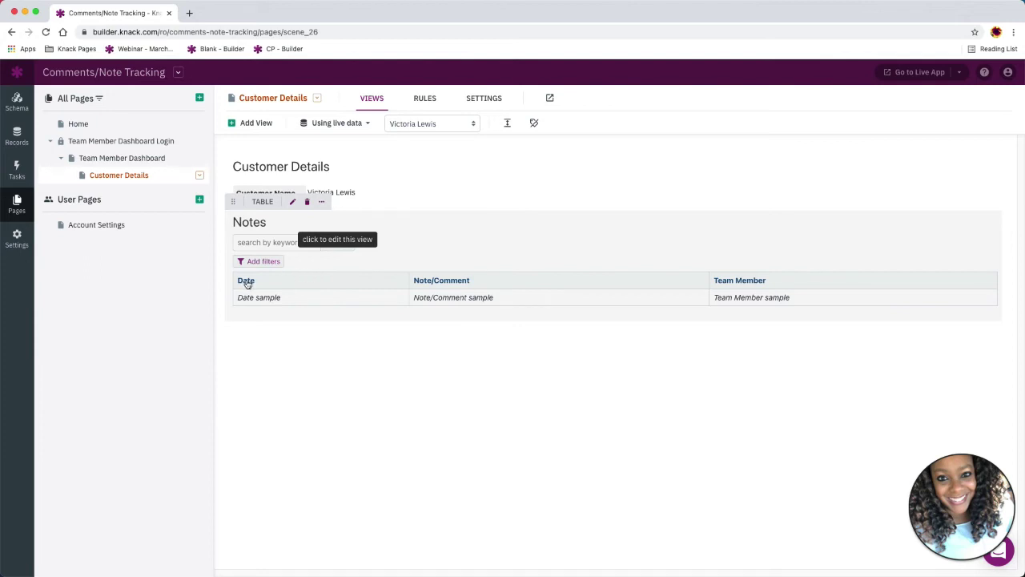
- Set up a new Notes form that connects each new note to this page's customer
left_click(262, 125)
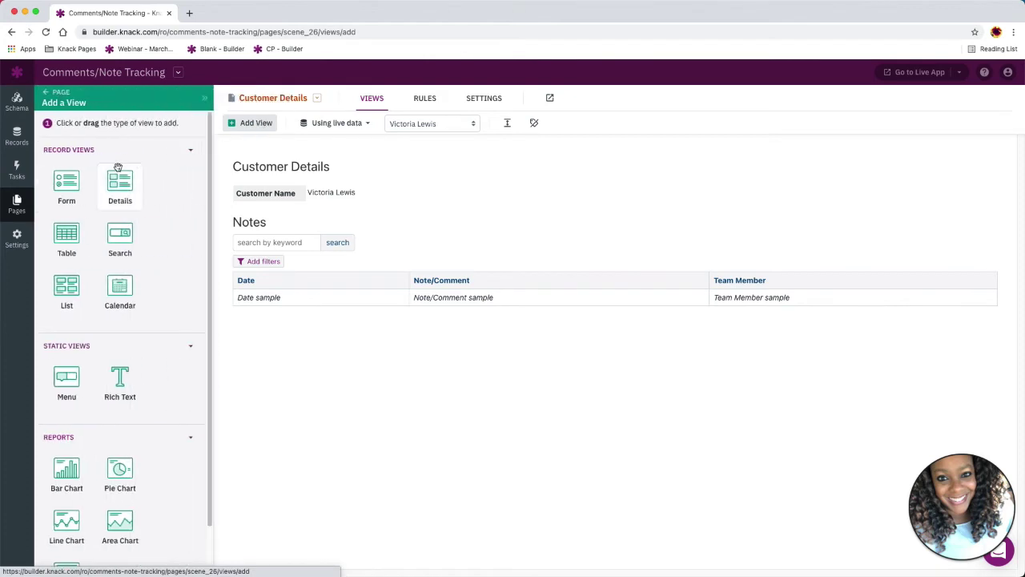
left_click(70, 189)
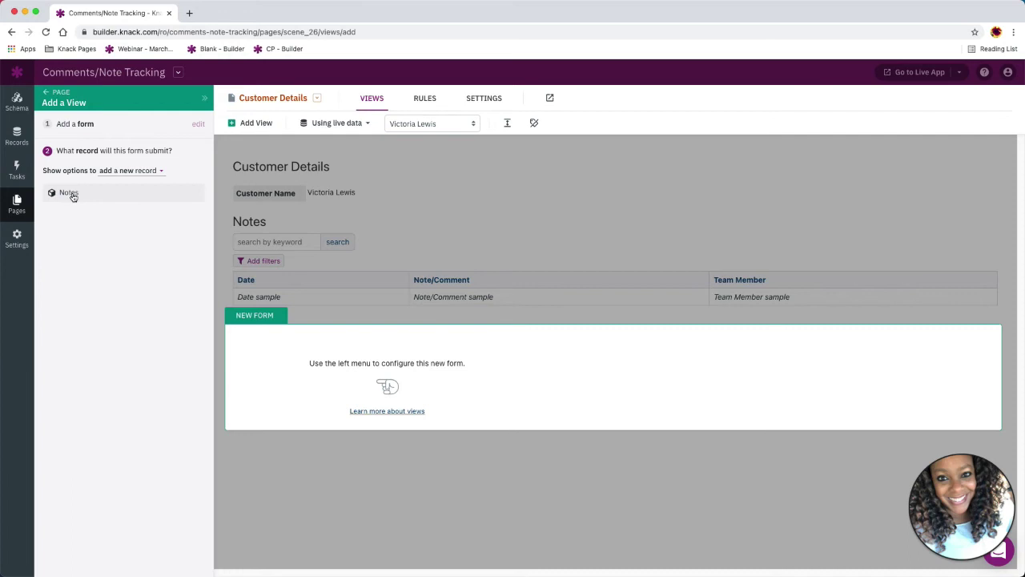
left_click(70, 194)
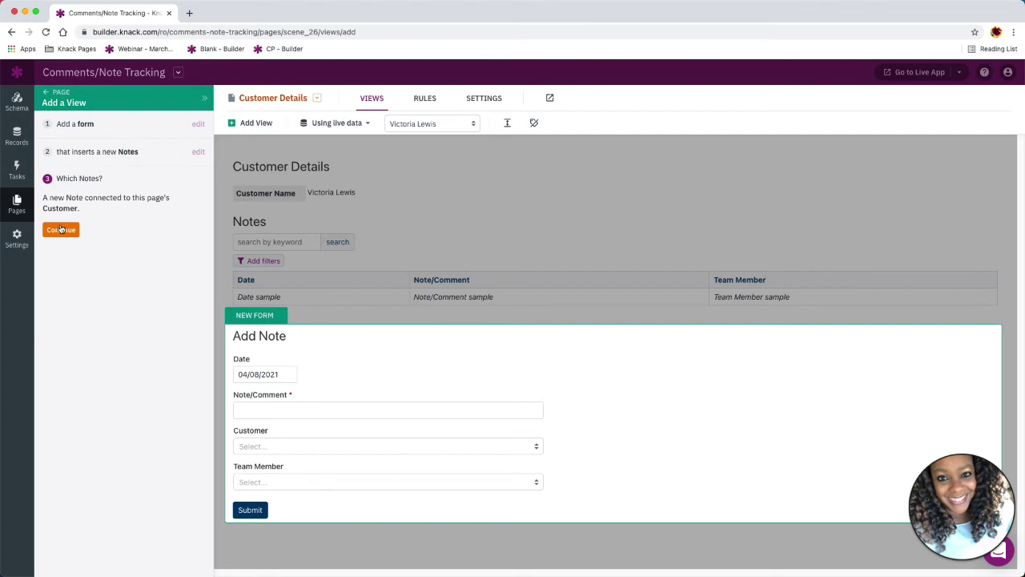
left_click(62, 230)
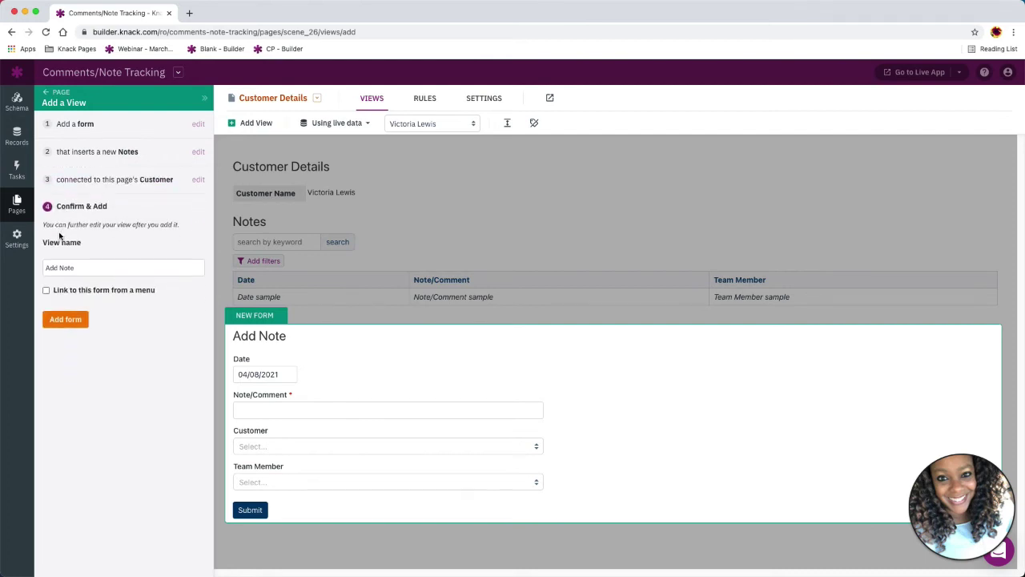
- Add the form behind an Add Note menu link, then return to the pages list
left_click(45, 291)
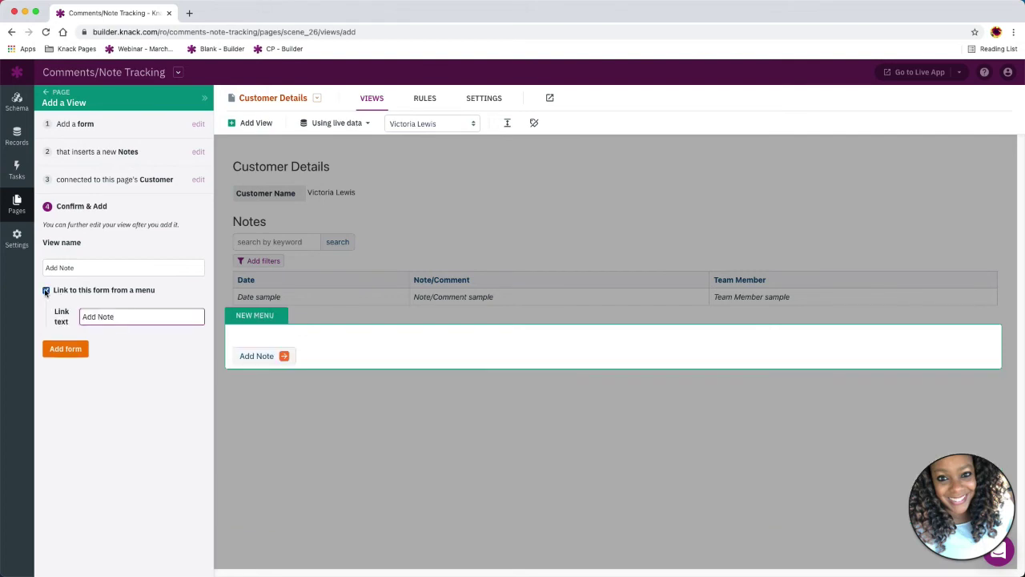
left_click(45, 291)
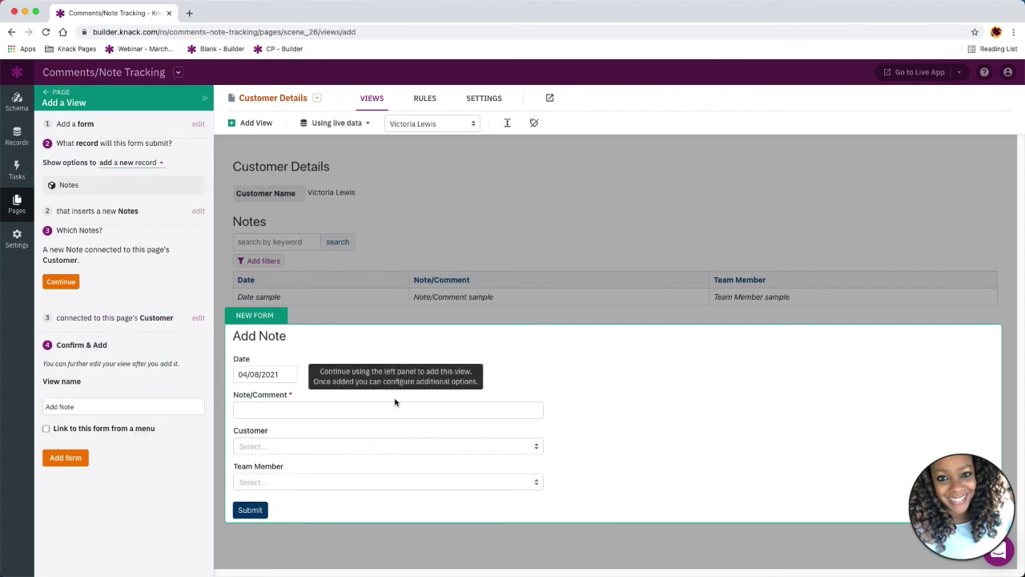
left_click(46, 429)
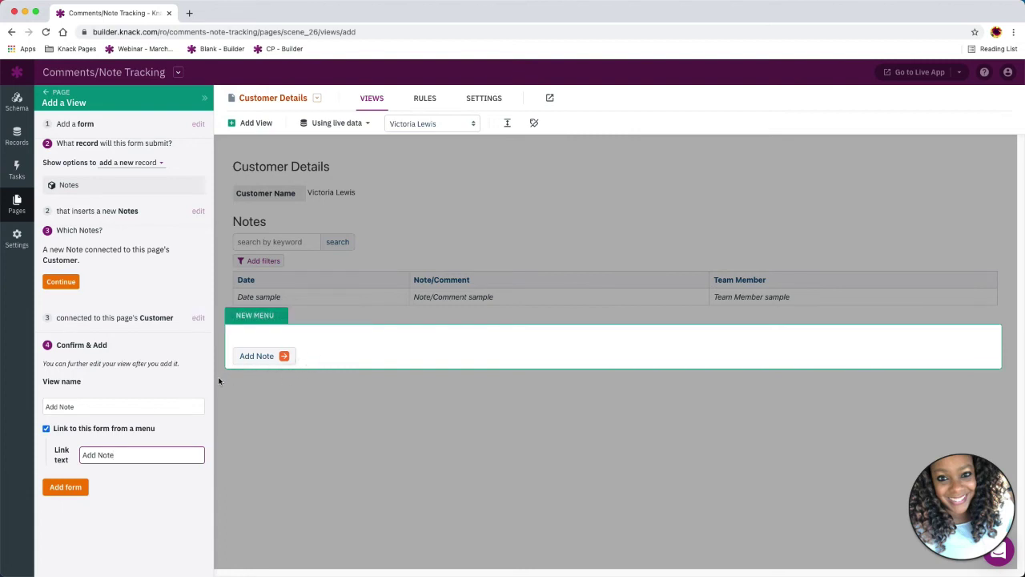
left_click(75, 492)
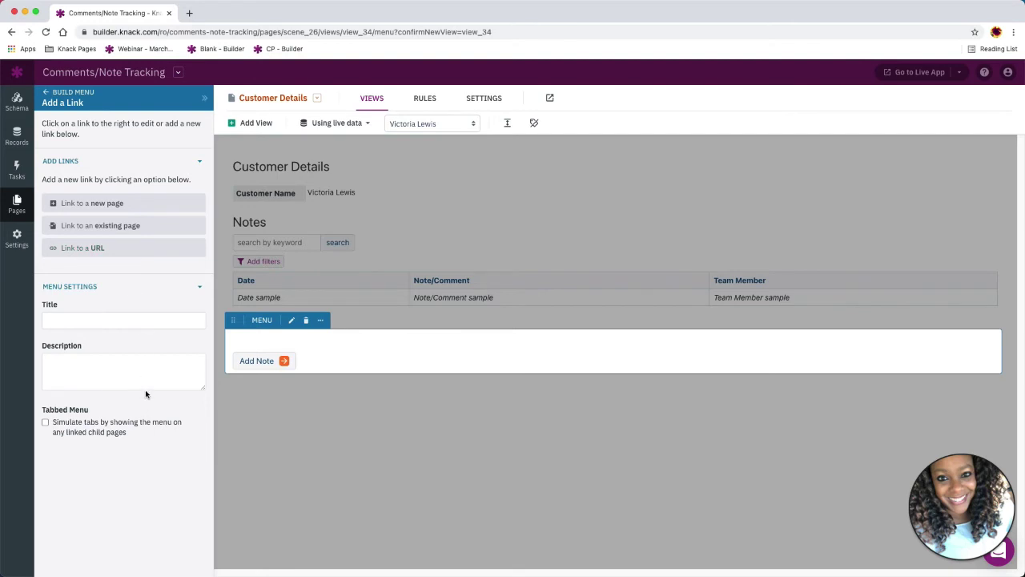
left_click(50, 93)
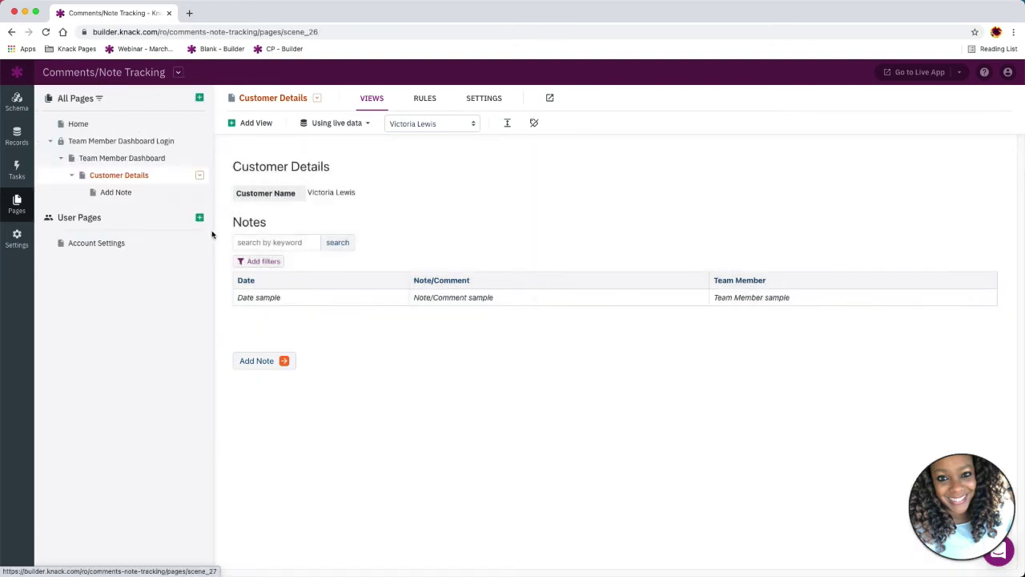
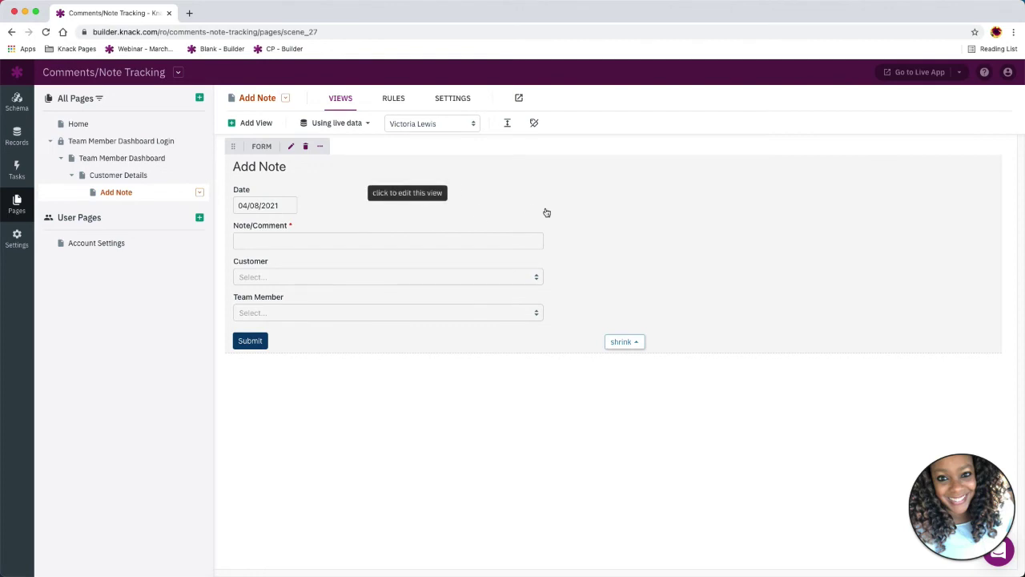
- Delete the Customer and Team Member inputs from the Add Note form, keeping Date and Note/Comment
left_click(555, 211)
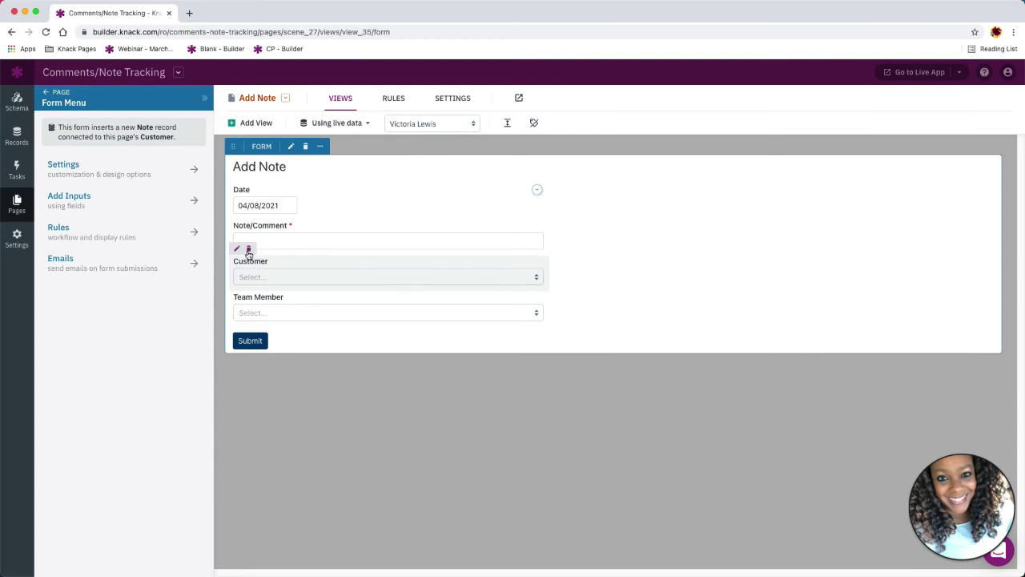
left_click(248, 251)
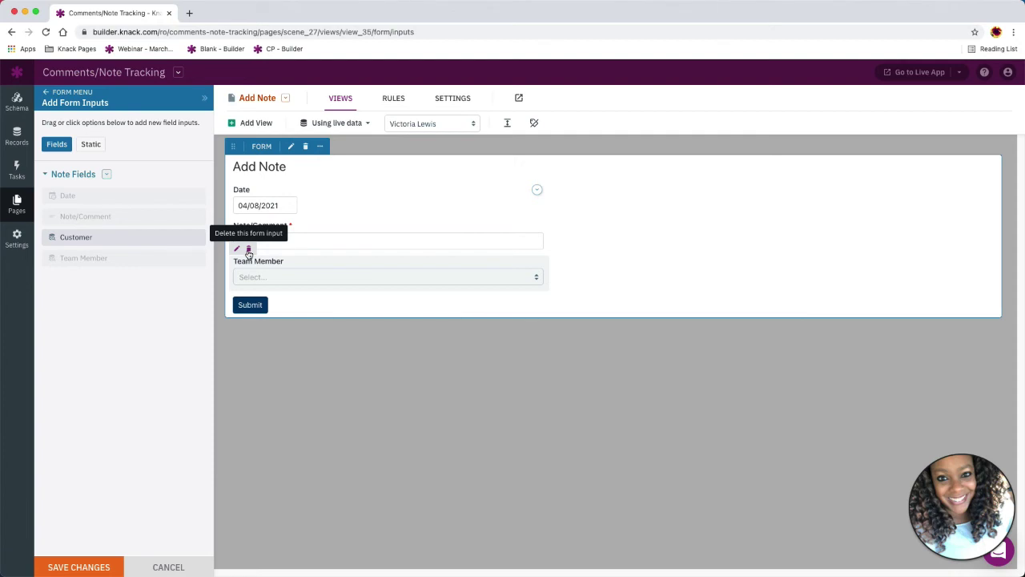
left_click(249, 251)
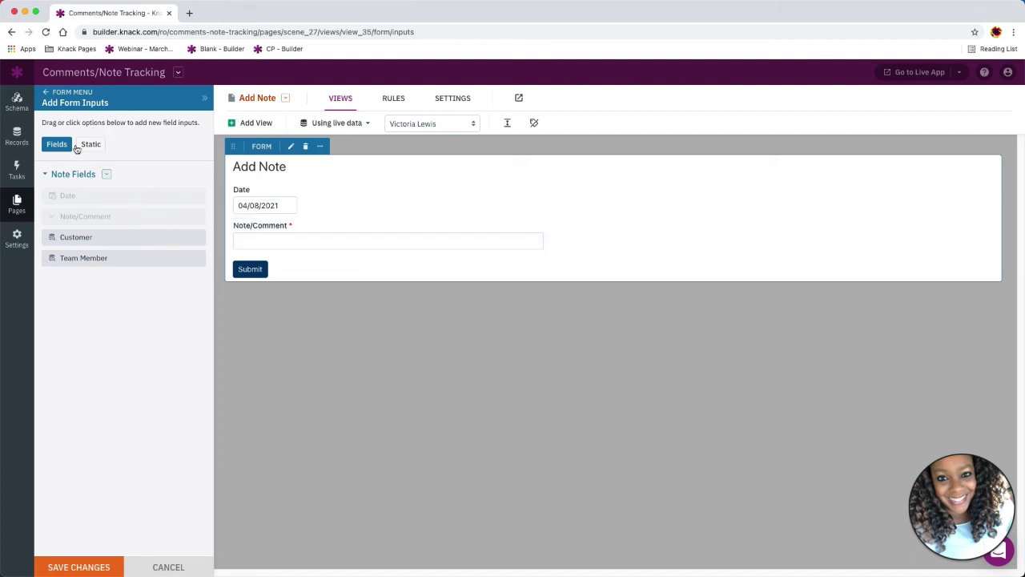
- Add a record rule that sets Team Member to the logged-in Team Members
left_click(46, 93)
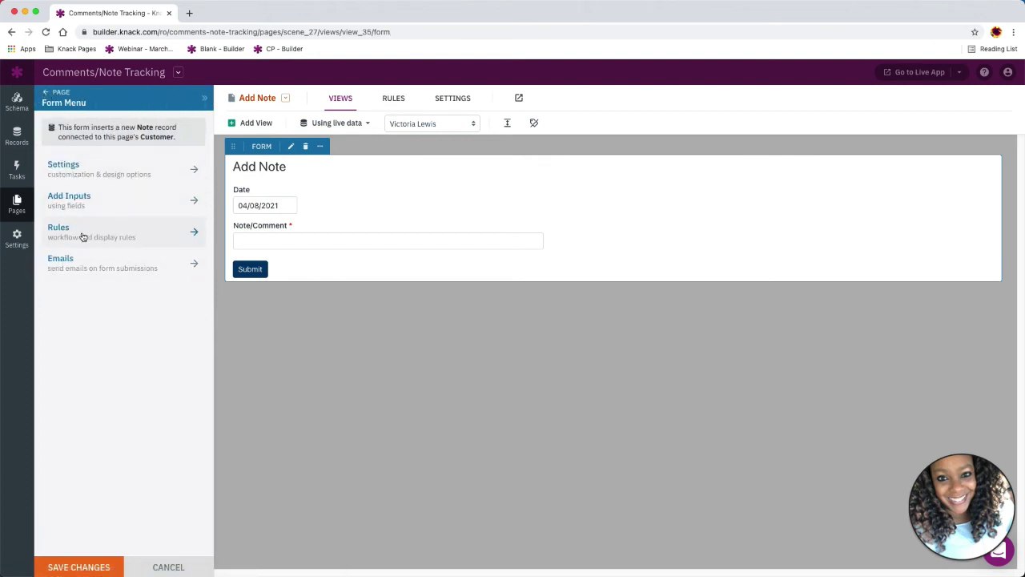
left_click(98, 238)
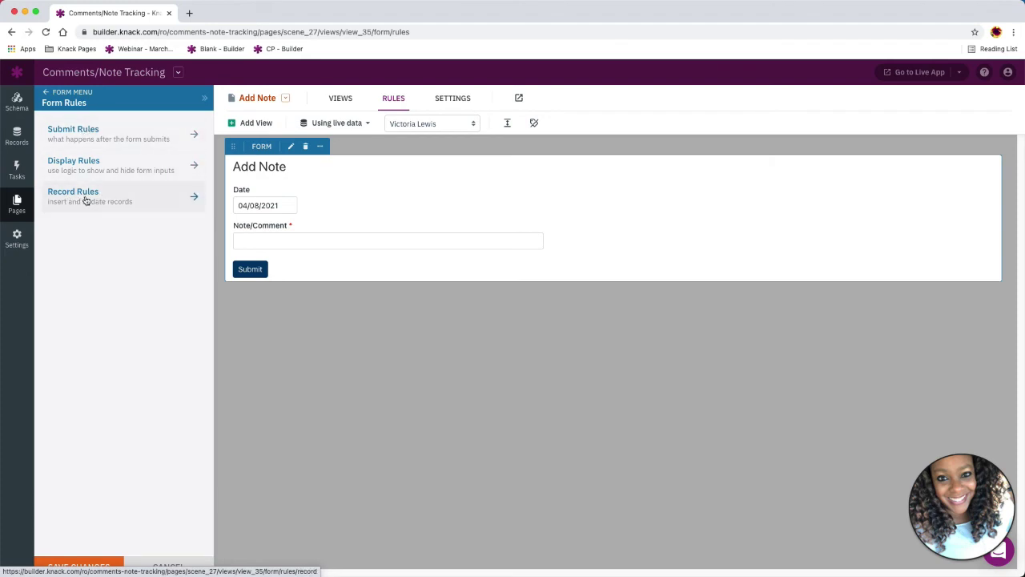
left_click(86, 200)
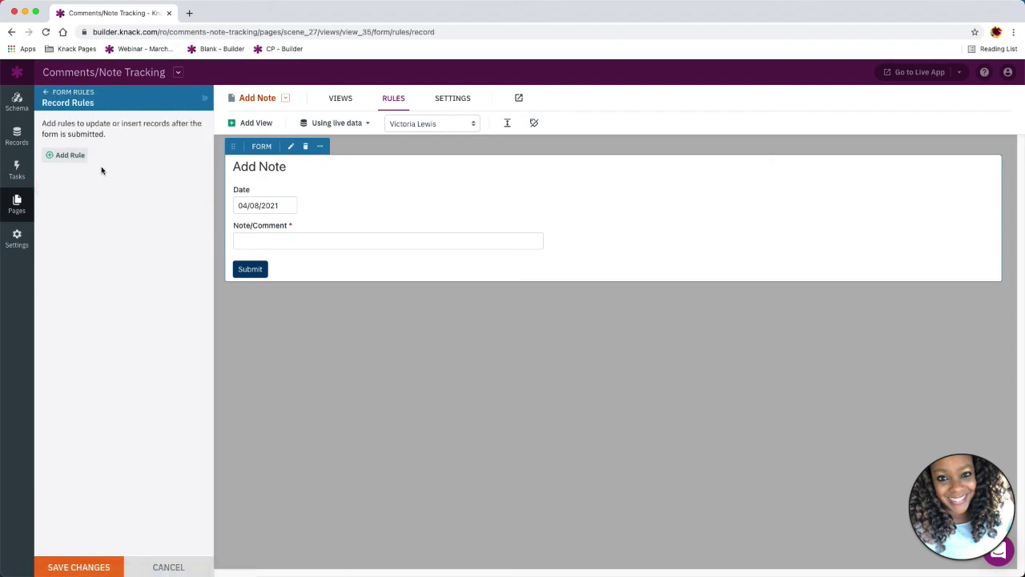
left_click(70, 154)
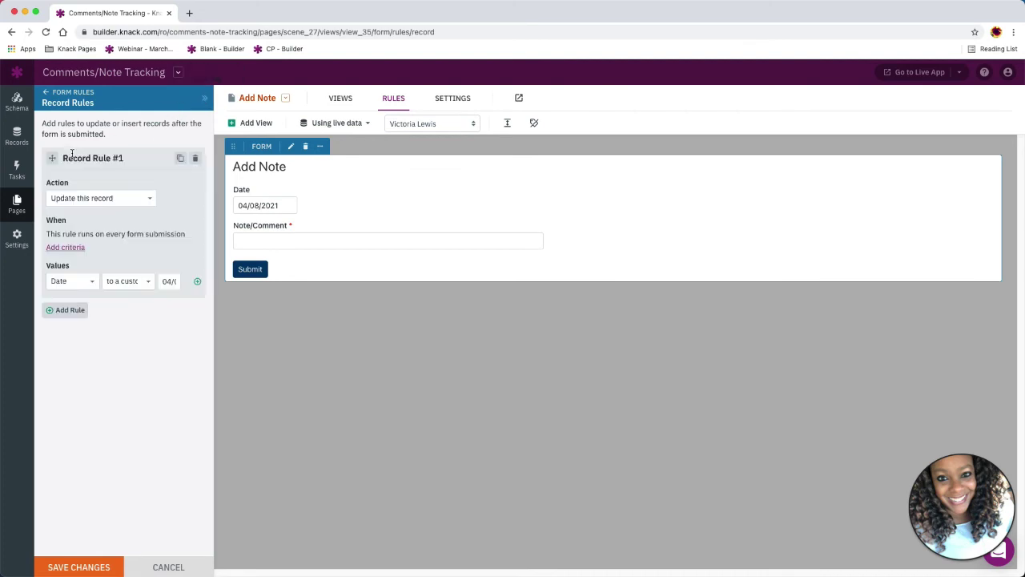
left_click(205, 98)
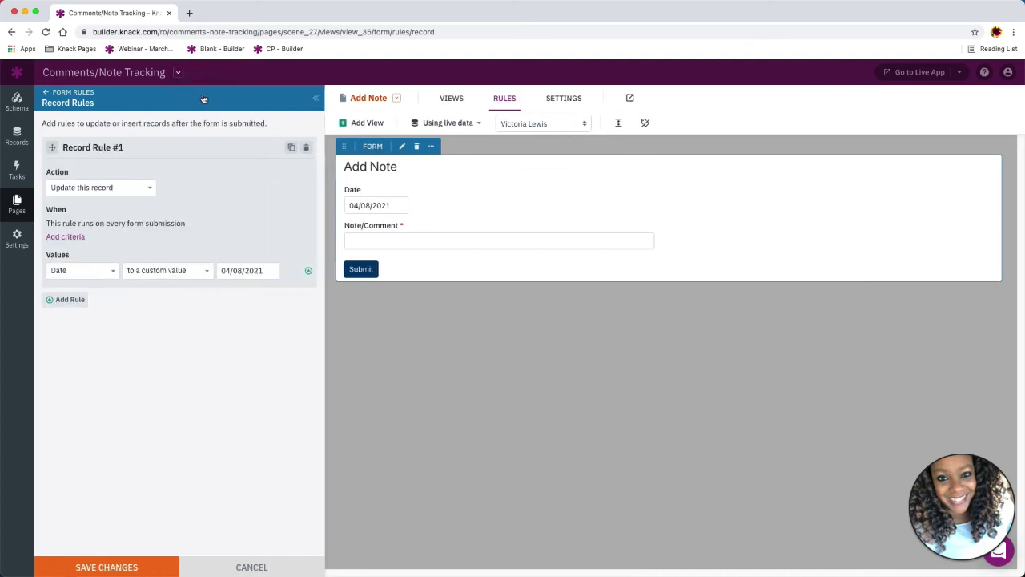
left_click(86, 270)
left_click(81, 308)
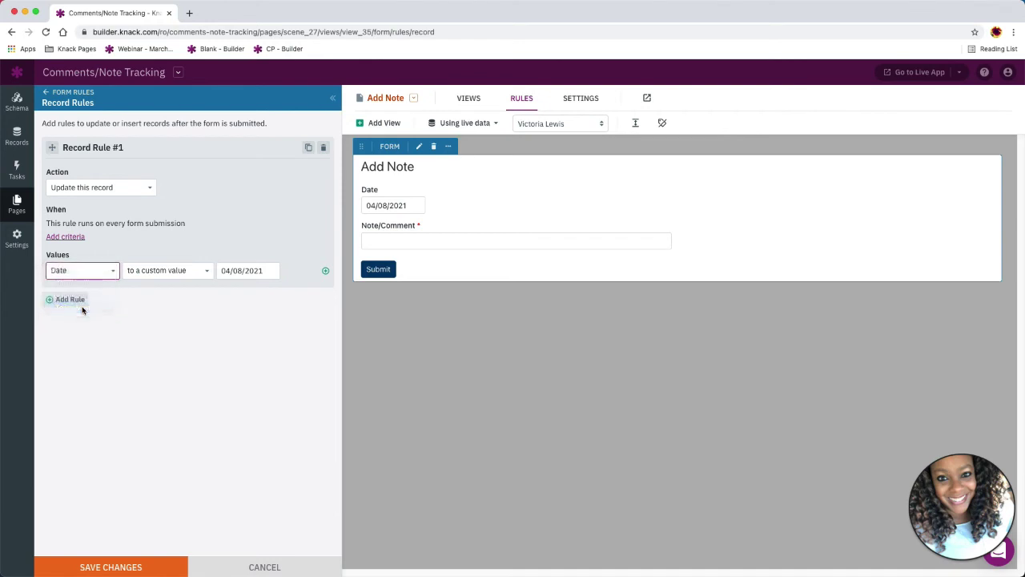
left_click(176, 270)
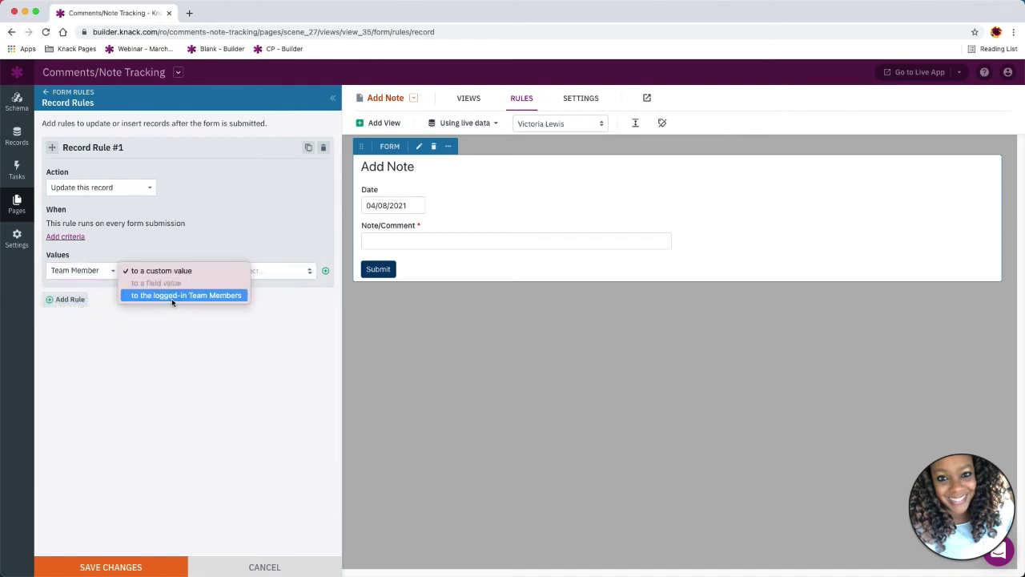
left_click(172, 295)
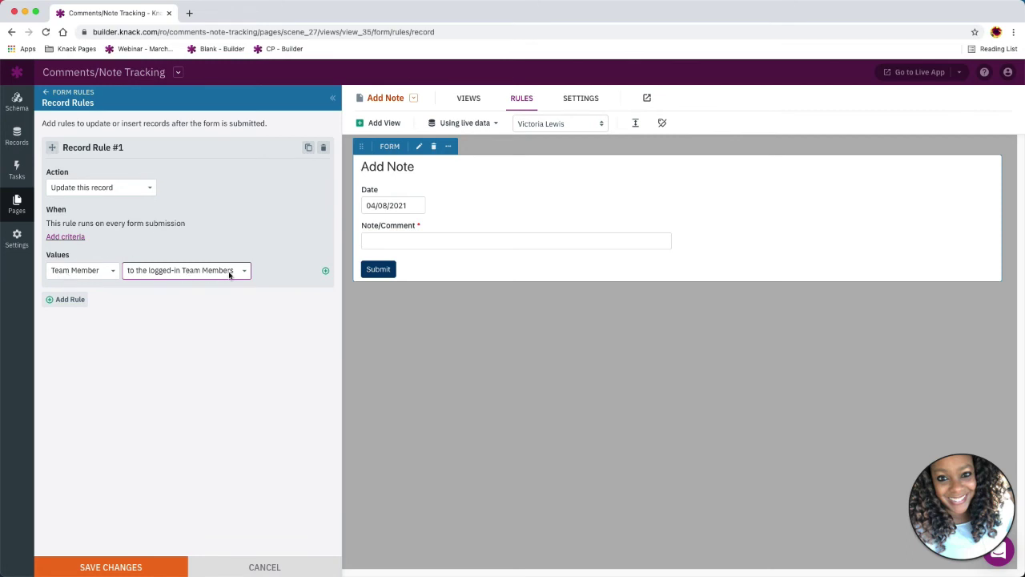
- Set the submit action to 'Redirect to the parent page' and save the form changes
left_click(45, 95)
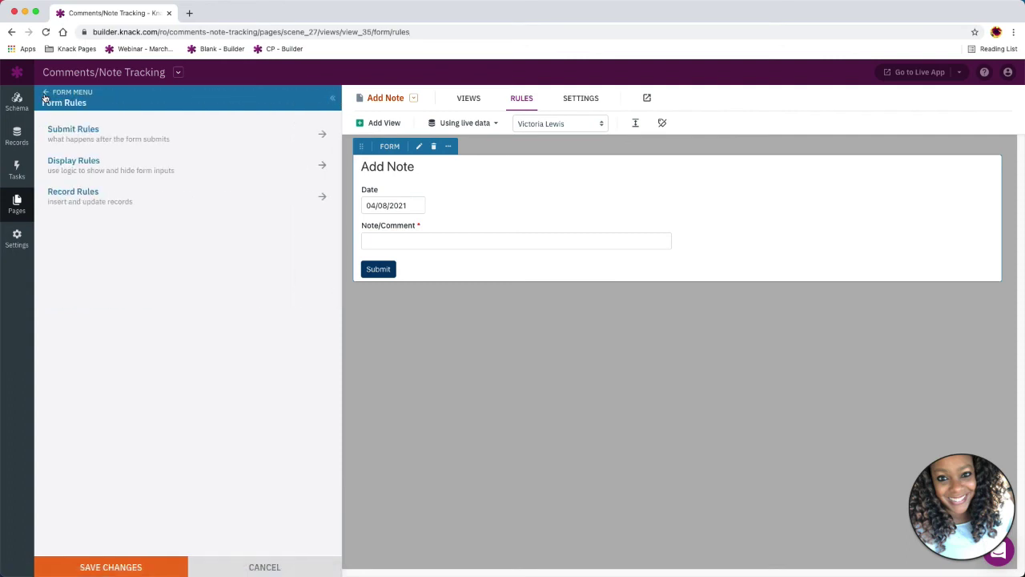
left_click(158, 136)
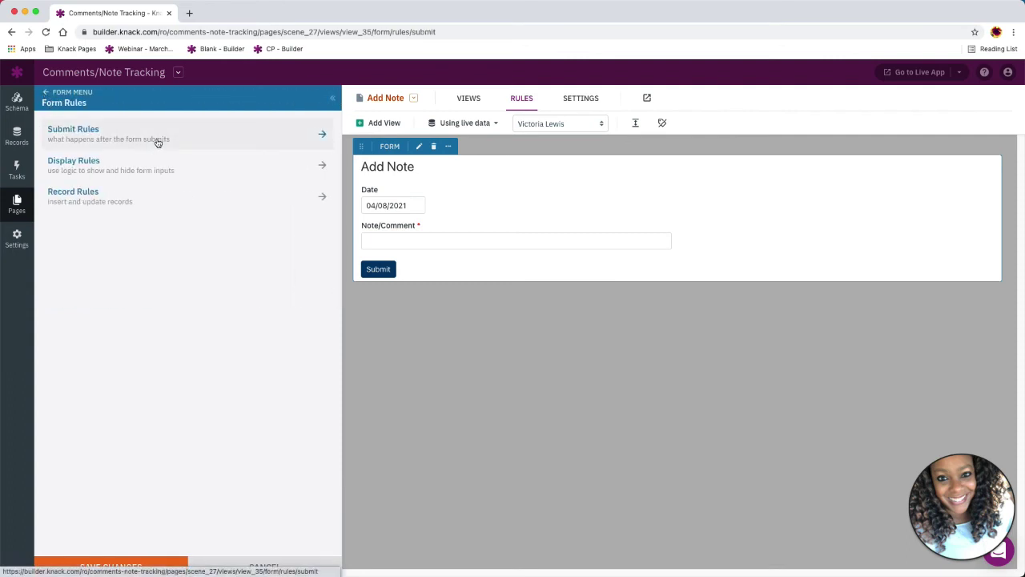
left_click(158, 198)
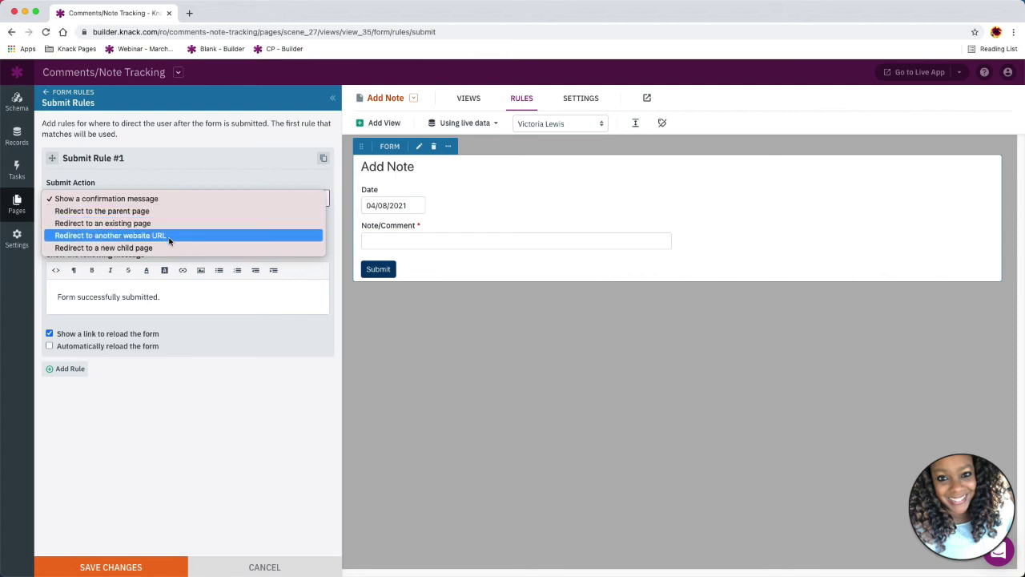
left_click(163, 211)
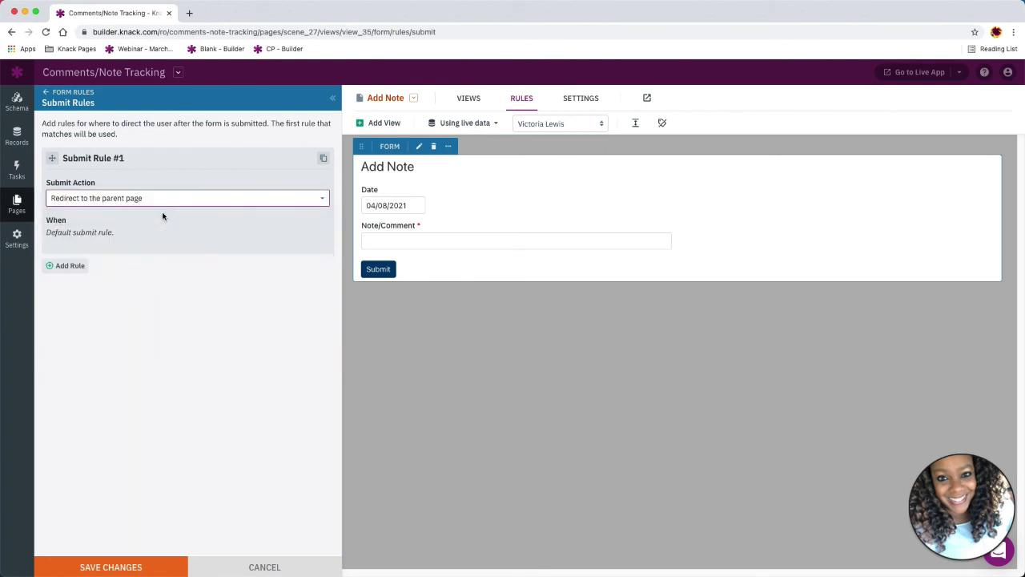
left_click(115, 567)
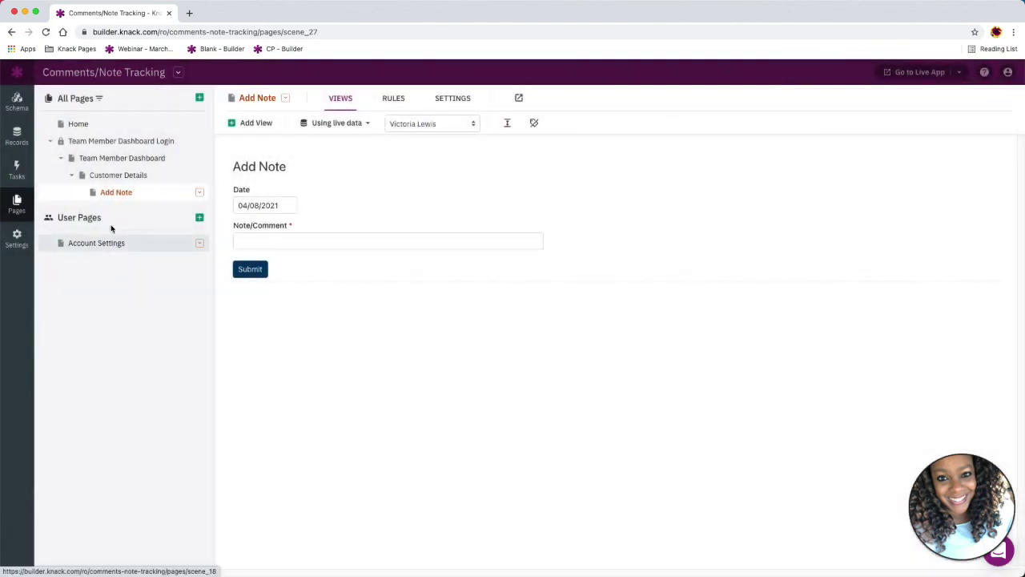
- Look through the Team Member Dashboard Login, Team Member Dashboard and Customer Details pages
left_click(89, 142)
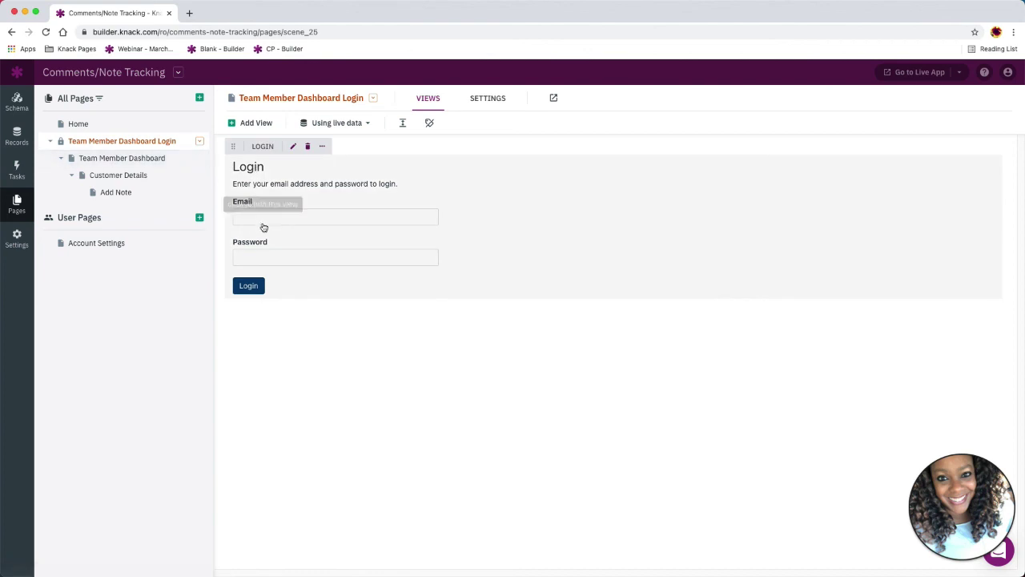
left_click(124, 158)
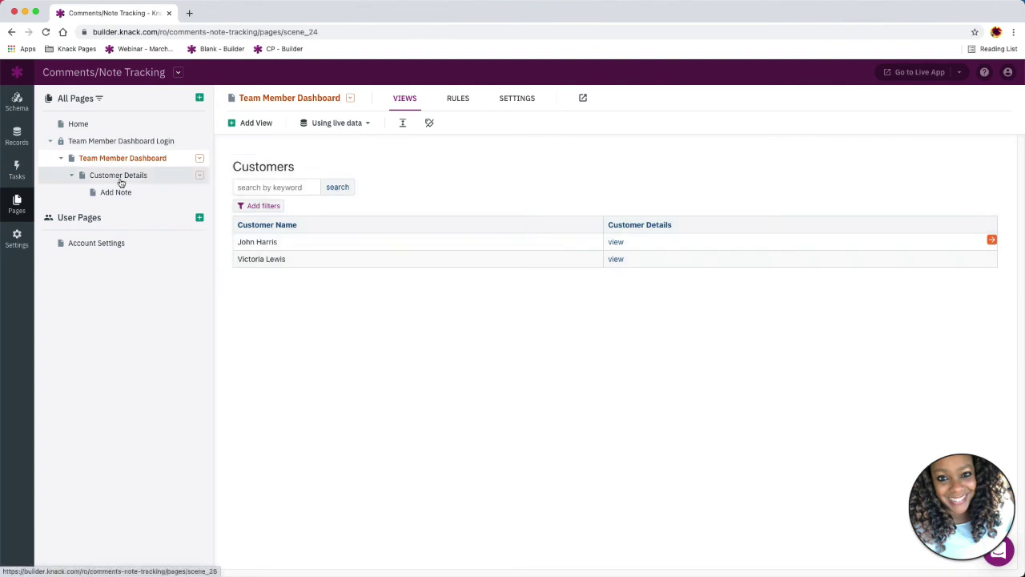
left_click(120, 181)
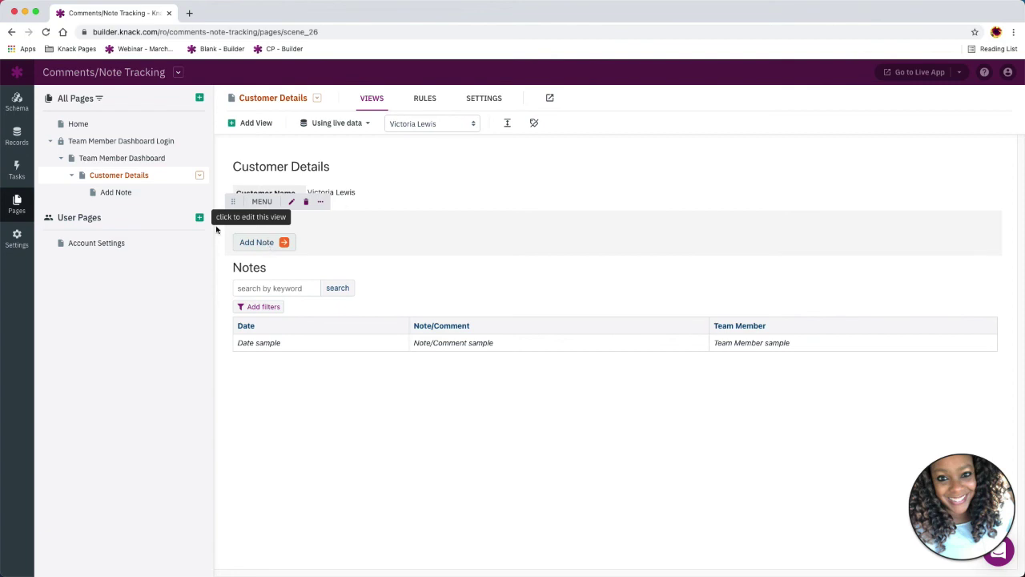
- Delete the Home page and confirm the deletion
left_click(78, 124)
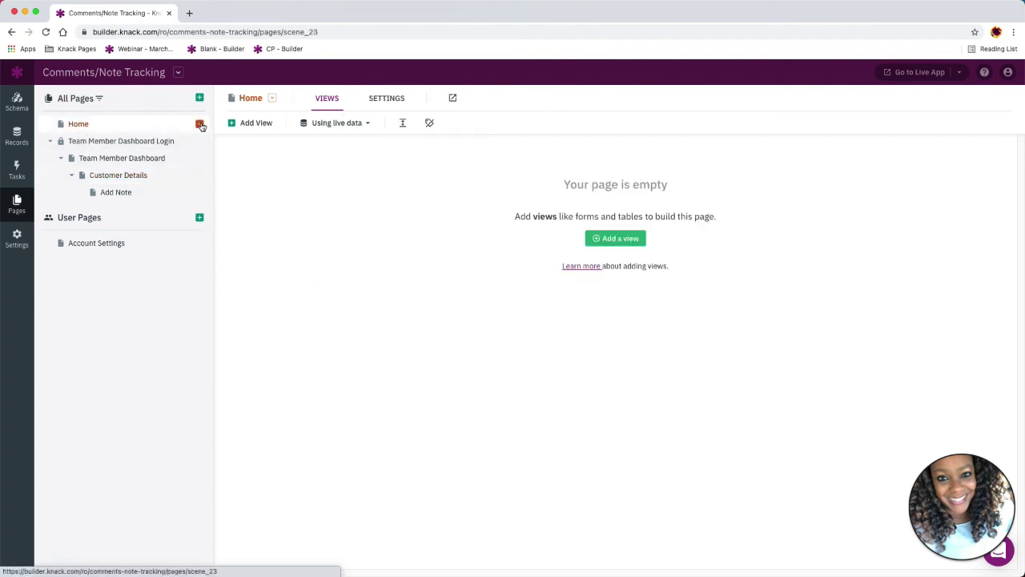
left_click(180, 141)
left_click(200, 125)
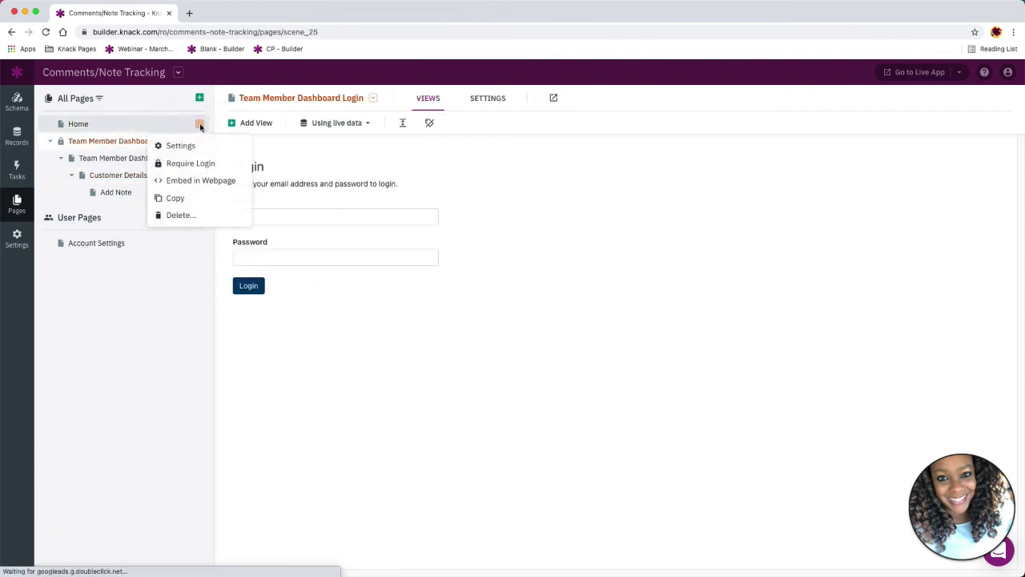
left_click(179, 214)
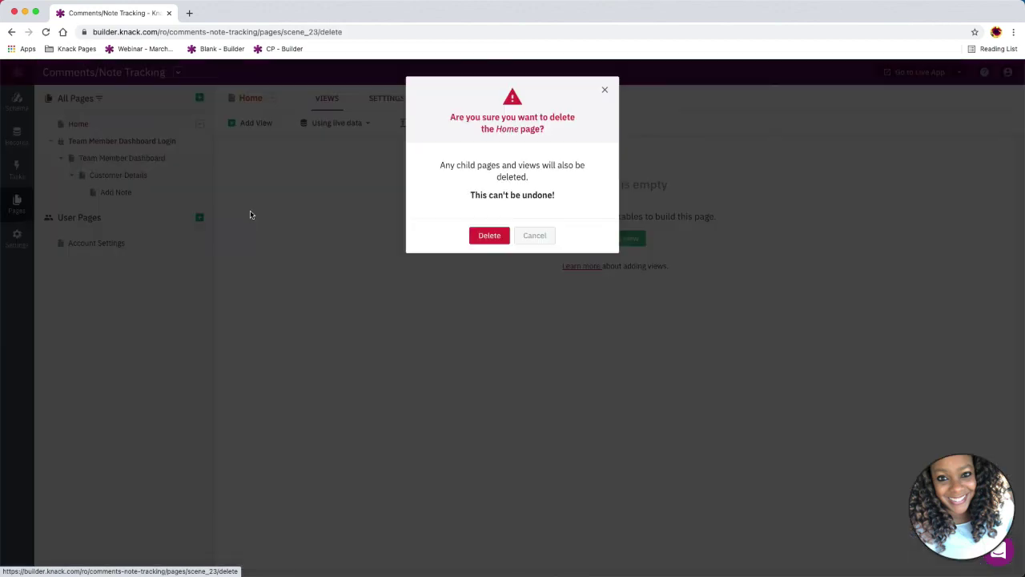
left_click(488, 234)
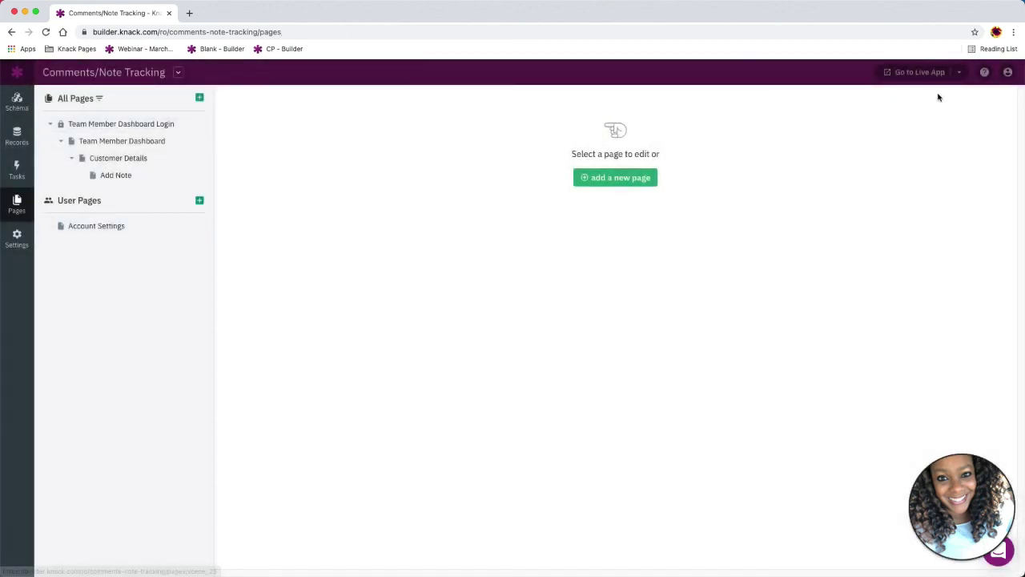
- Open the live Team Member Dashboard and log in with the account e-mail and password
left_click(959, 73)
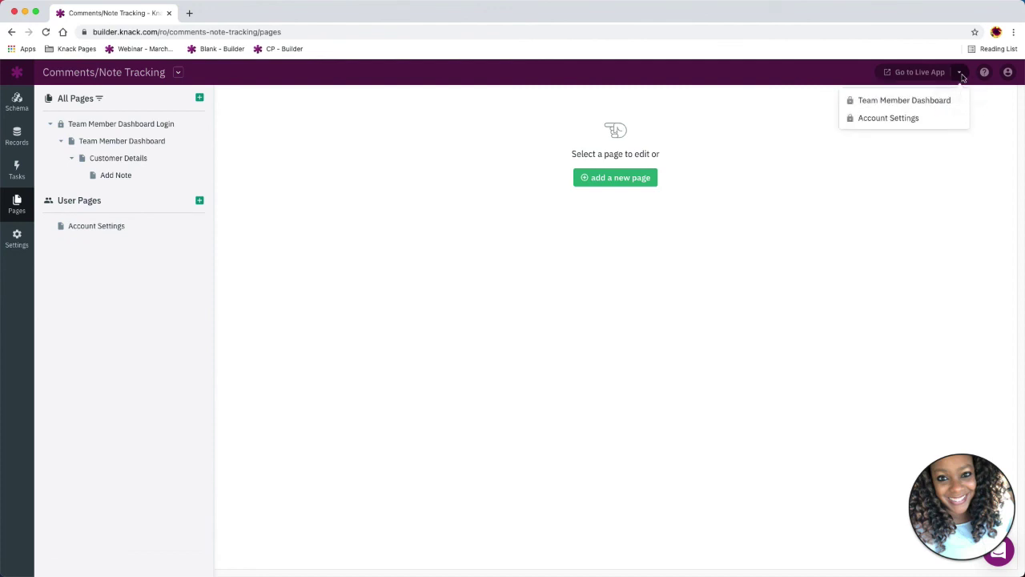
left_click(903, 101)
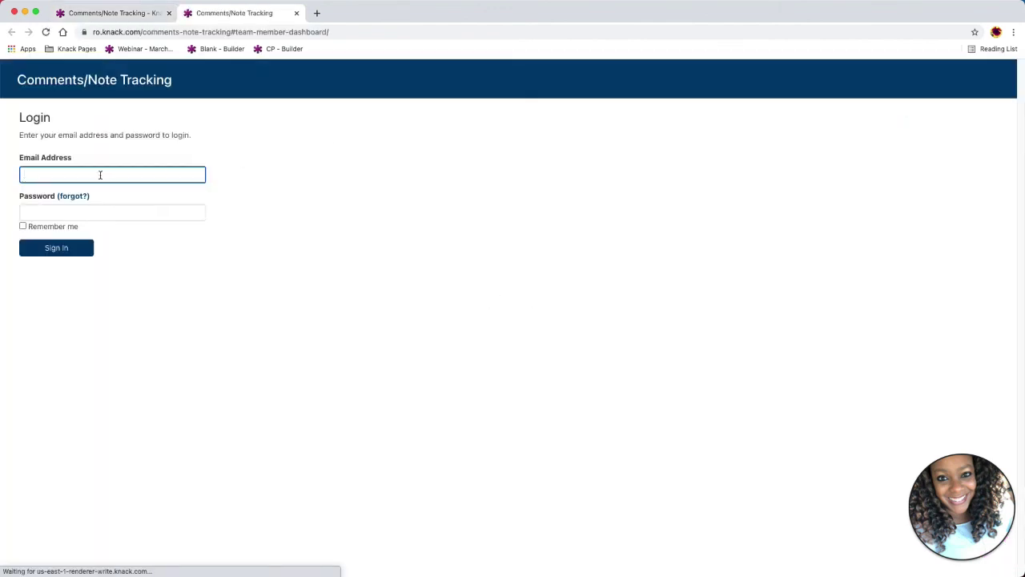
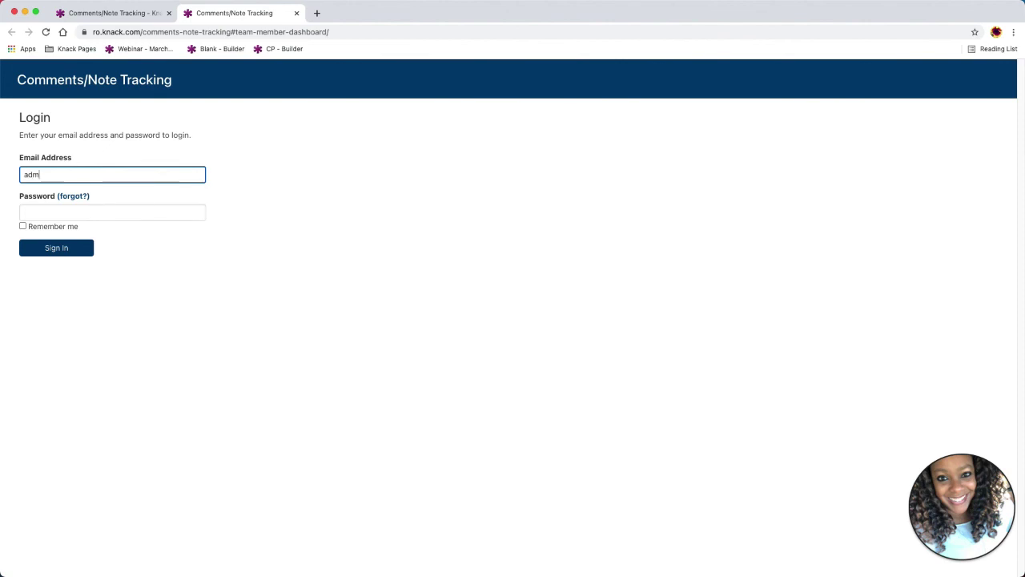
key("Tab")
key("Return")
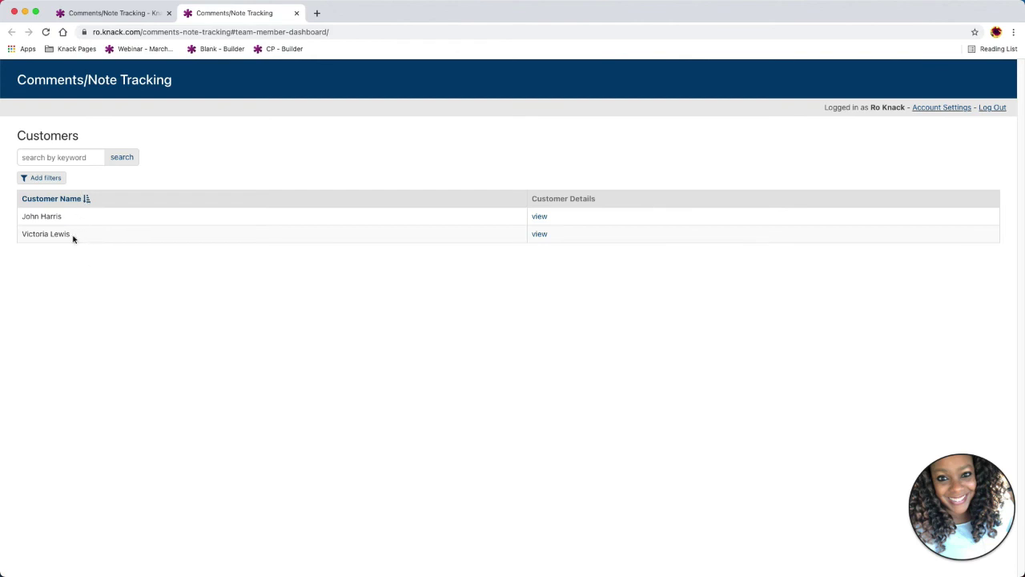
- View the first customer and open its Add Note form's Note/Comment field
left_click(540, 217)
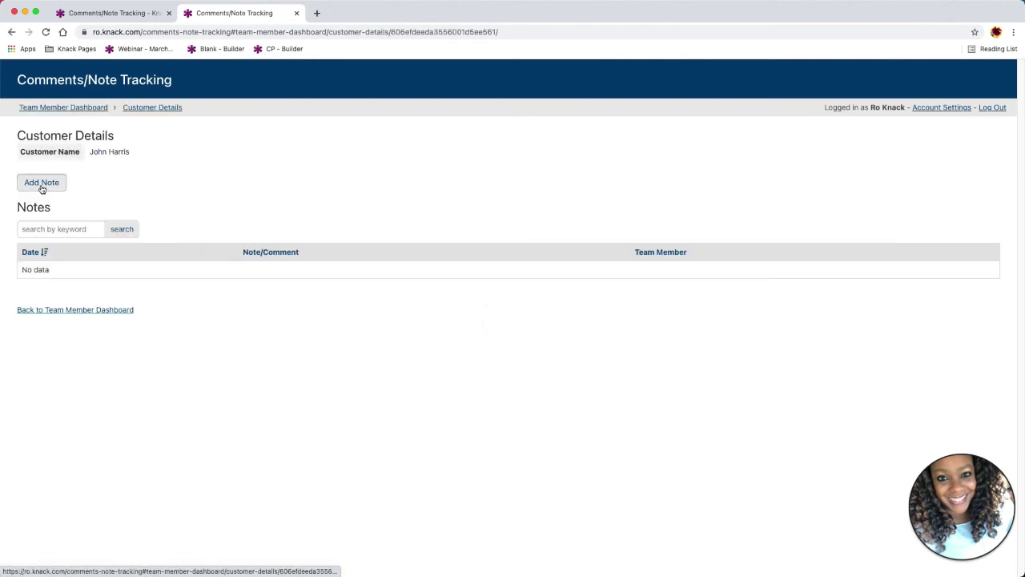
left_click(40, 184)
left_click(129, 207)
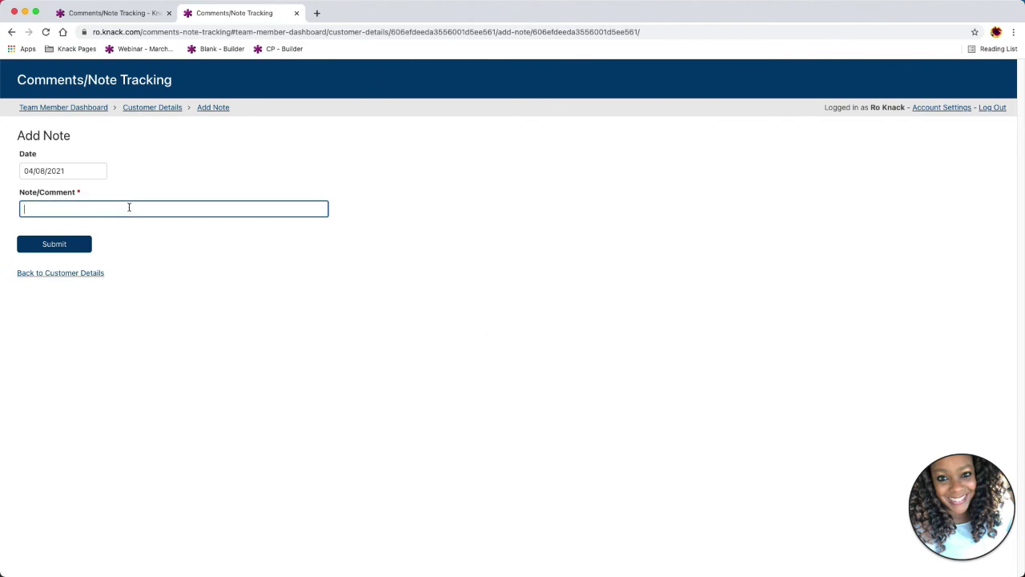
- Submit the note 'Short call; follow up in 30 days' and return to the customer list
type("C")
type("Short call")
type("; follow")
type(" up in 30 days")
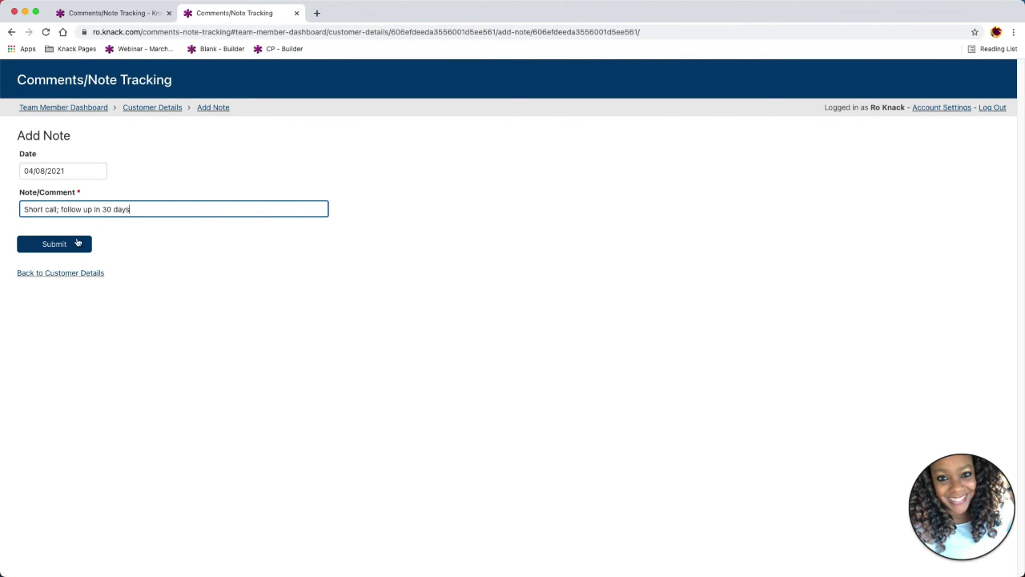
left_click(74, 245)
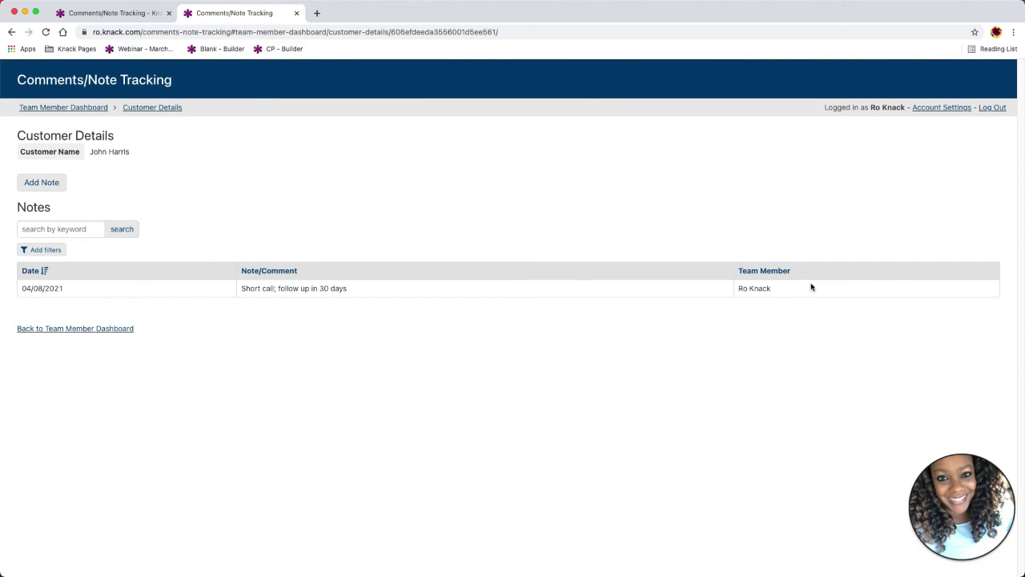
left_click(79, 107)
- Add the note 'Signing up for Knack!' to the second customer, then return to the builder
left_click(540, 235)
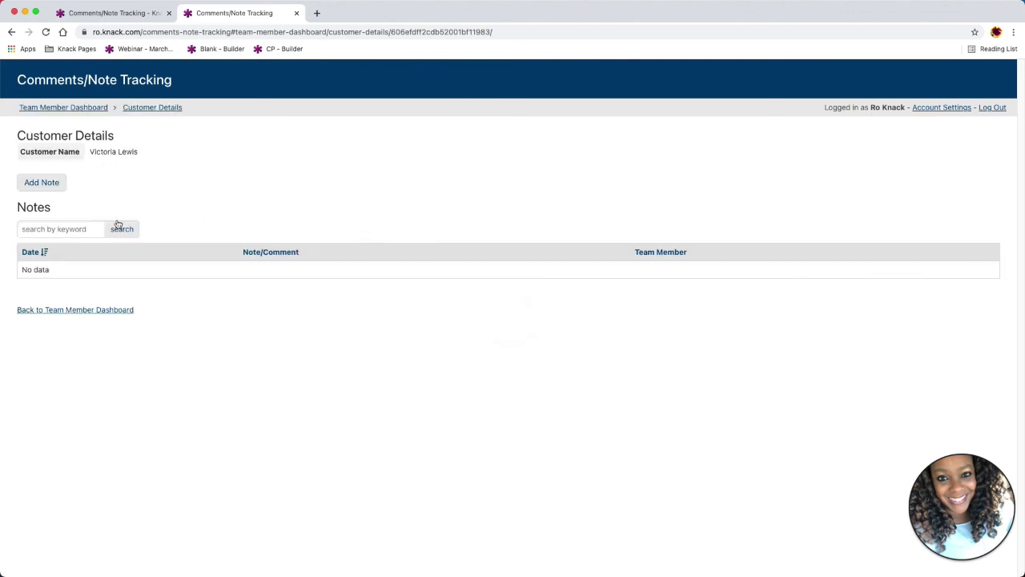
left_click(54, 187)
left_click(118, 207)
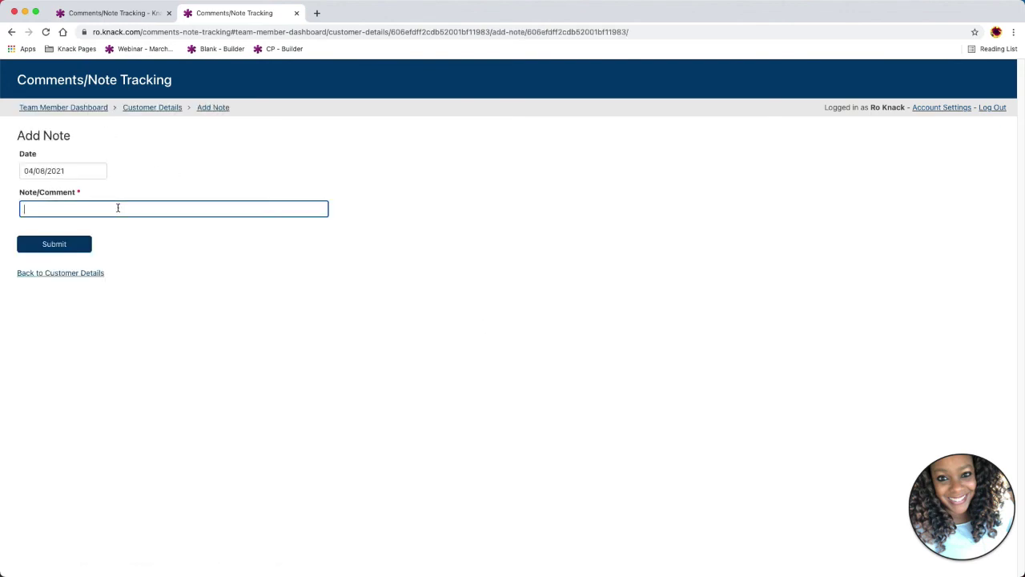
type("Signing up for Knack!")
left_click(74, 243)
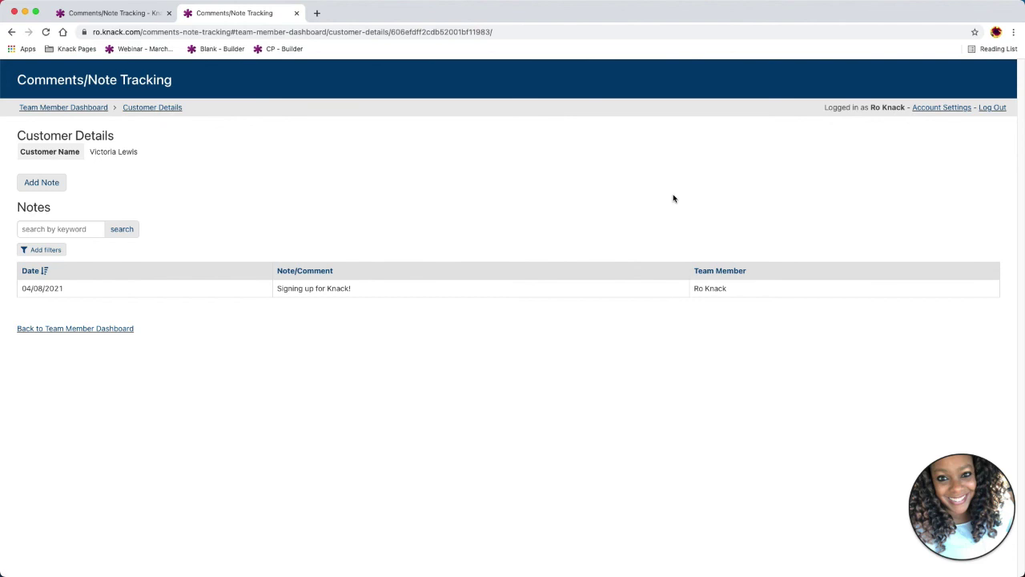
left_click(112, 13)
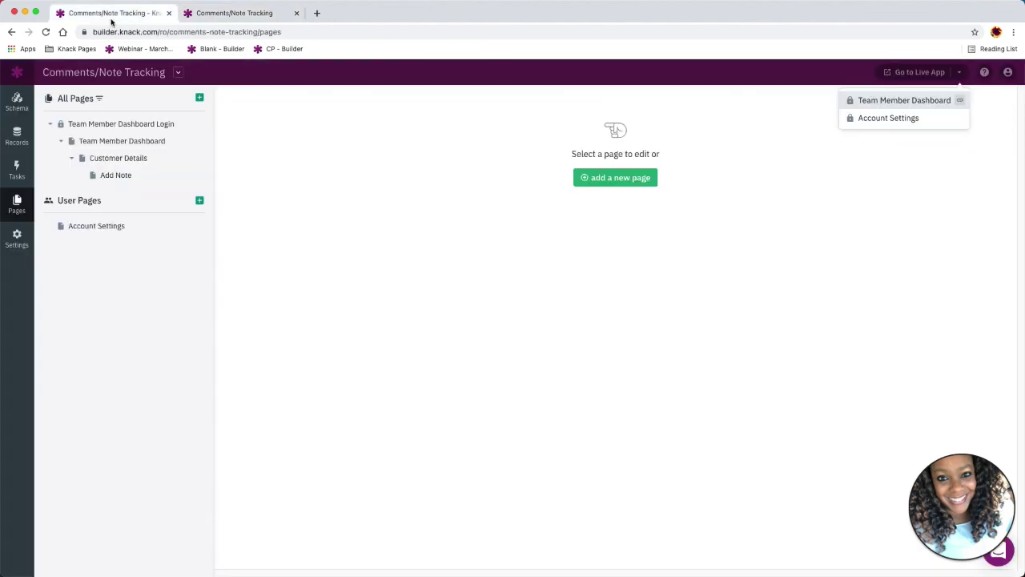
left_click(17, 102)
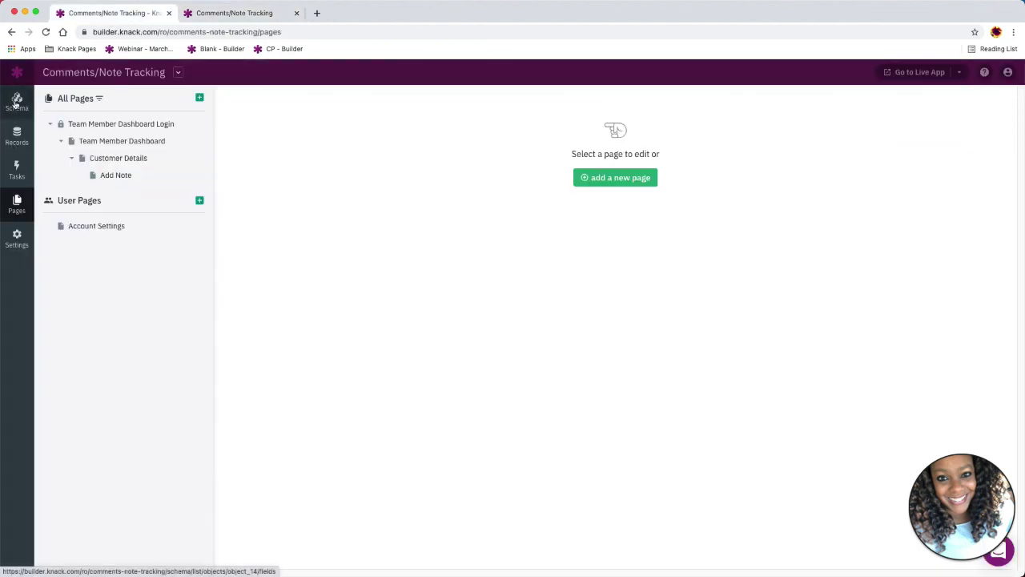